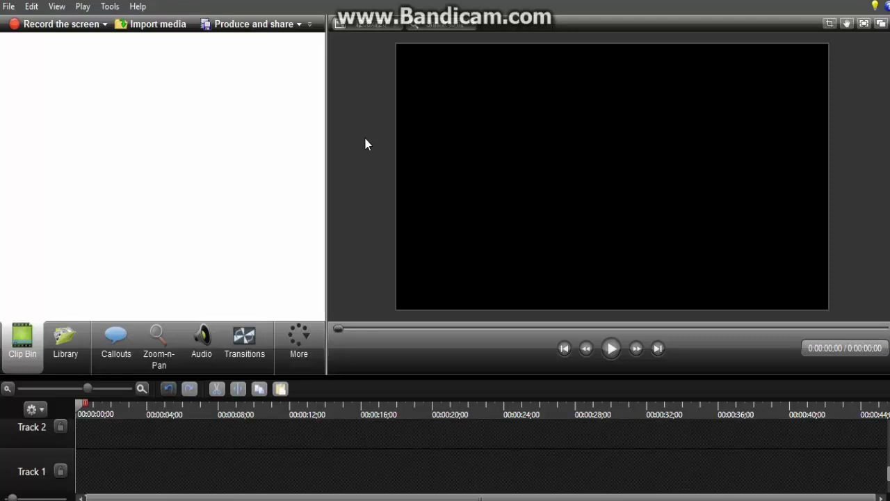
Step: Import the images descarga (1) to descarga (5) and images (1) to images (4) from the Escritorio folder
{"action": "left_click", "coordinate": [141, 31]}
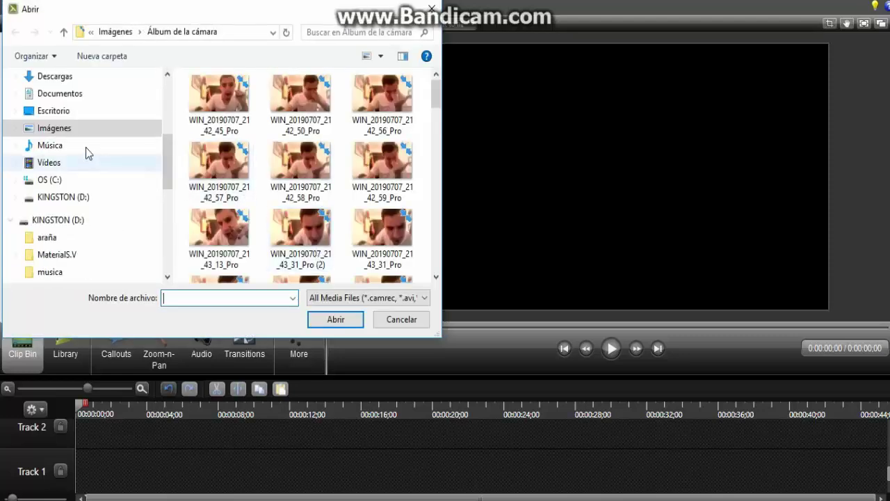
{"action": "left_click", "coordinate": [58, 112]}
{"action": "scroll", "coordinate": [301, 206], "scroll_direction": "down", "scroll_amount": 3}
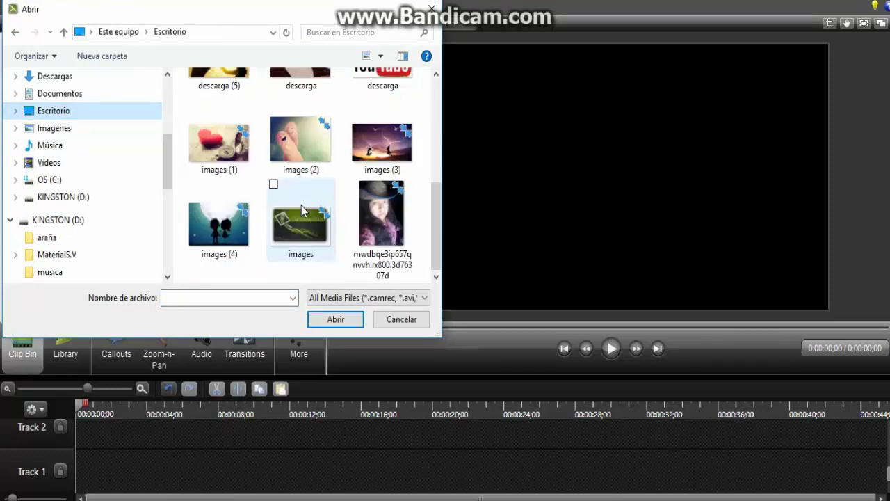
{"action": "scroll", "coordinate": [302, 206], "scroll_direction": "up", "scroll_amount": 3}
{"action": "scroll", "coordinate": [300, 207], "scroll_direction": "down", "scroll_amount": 3}
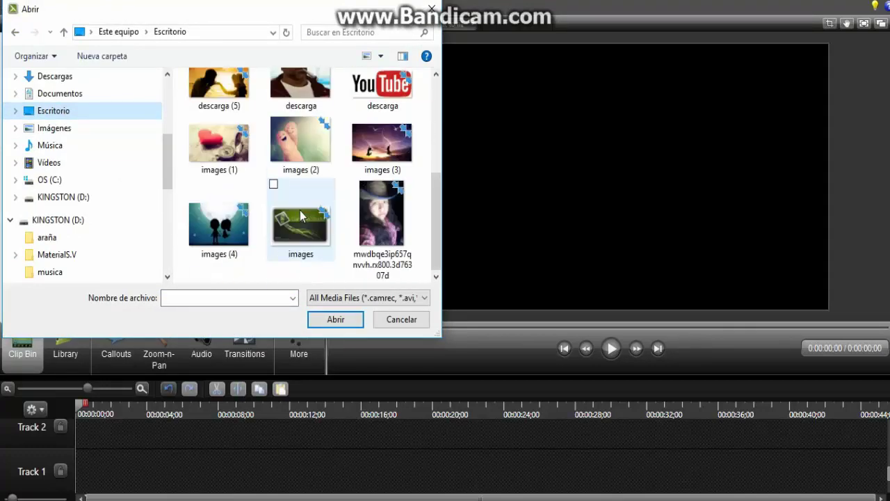
{"action": "scroll", "coordinate": [300, 211], "scroll_direction": "up", "scroll_amount": 3}
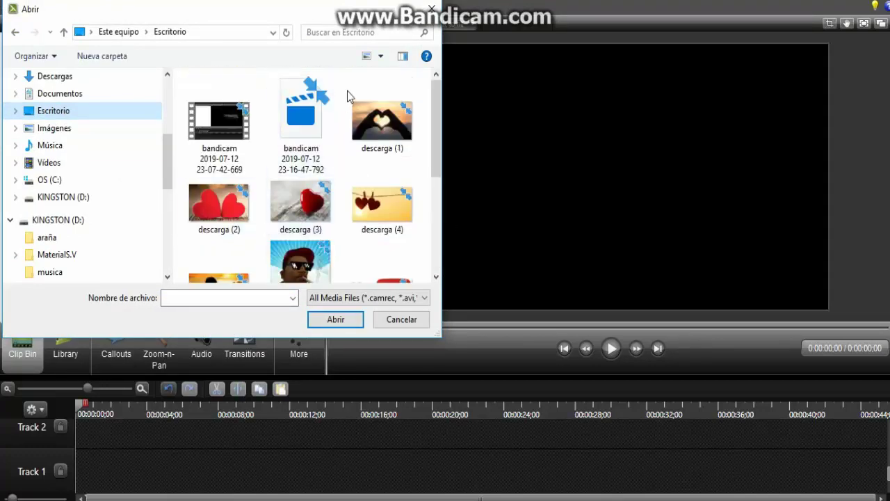
{"action": "left_click", "coordinate": [357, 131]}
{"action": "left_click", "coordinate": [355, 185]}
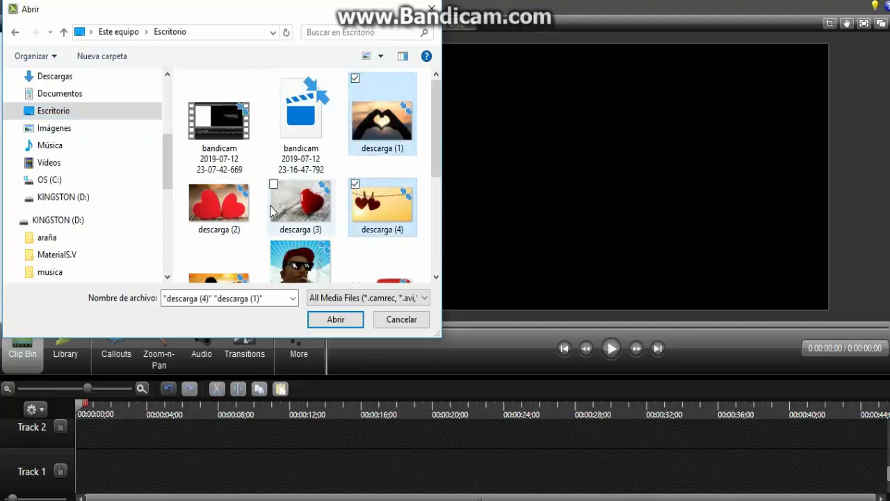
{"action": "left_click", "coordinate": [273, 185]}
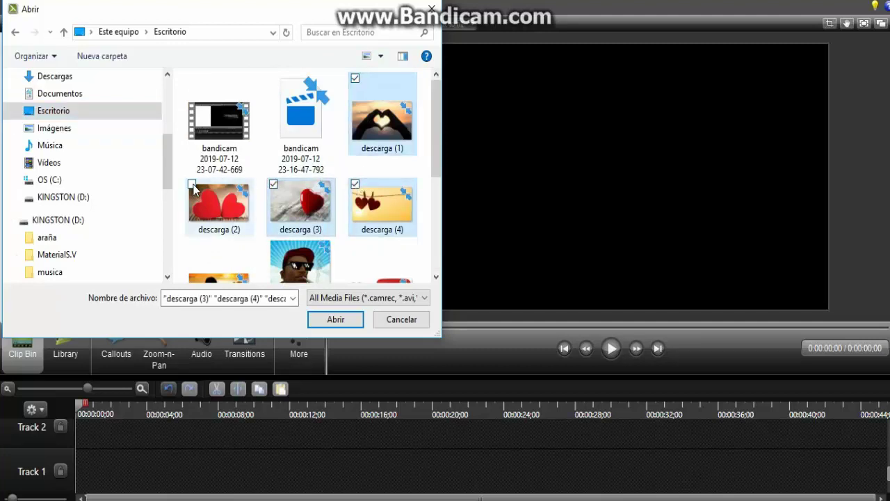
{"action": "left_click", "coordinate": [193, 187]}
{"action": "scroll", "coordinate": [211, 199], "scroll_direction": "down", "scroll_amount": 2}
{"action": "left_click", "coordinate": [192, 142]}
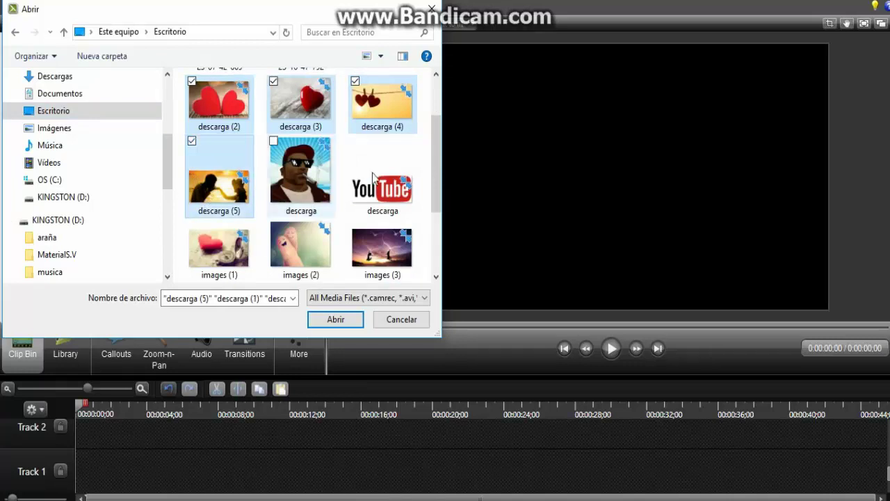
{"action": "left_click", "coordinate": [192, 225]}
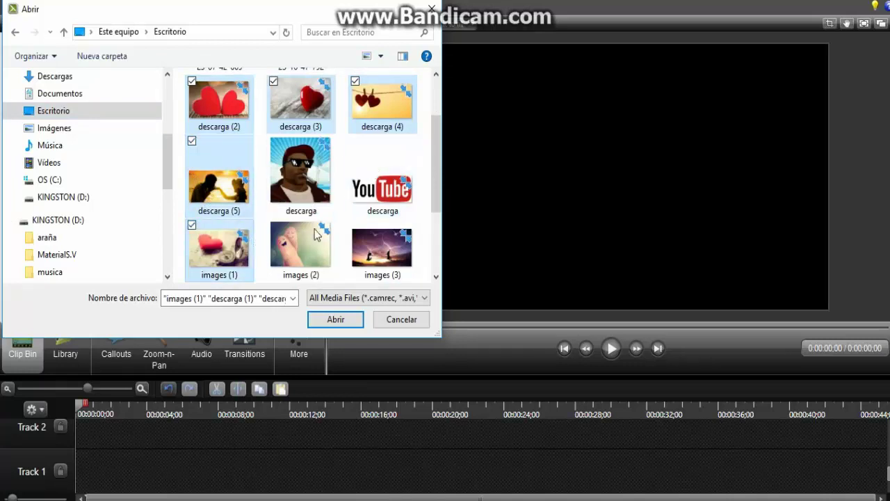
{"action": "left_click", "coordinate": [318, 236]}
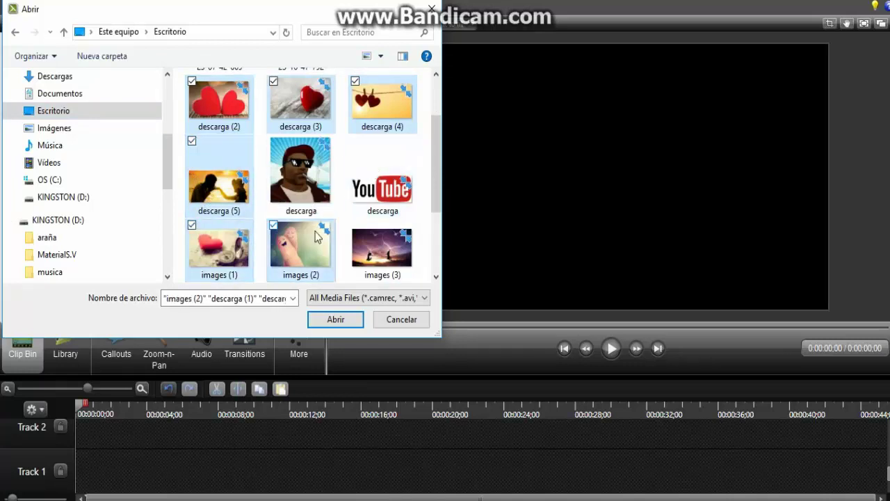
{"action": "left_click", "coordinate": [355, 226]}
{"action": "scroll", "coordinate": [307, 256], "scroll_direction": "down", "scroll_amount": 2}
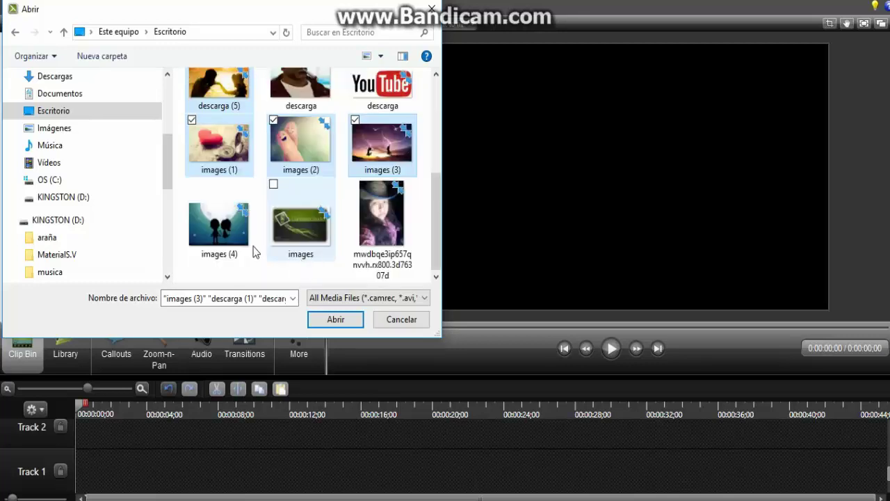
{"action": "left_click", "coordinate": [192, 185]}
{"action": "left_click", "coordinate": [333, 320]}
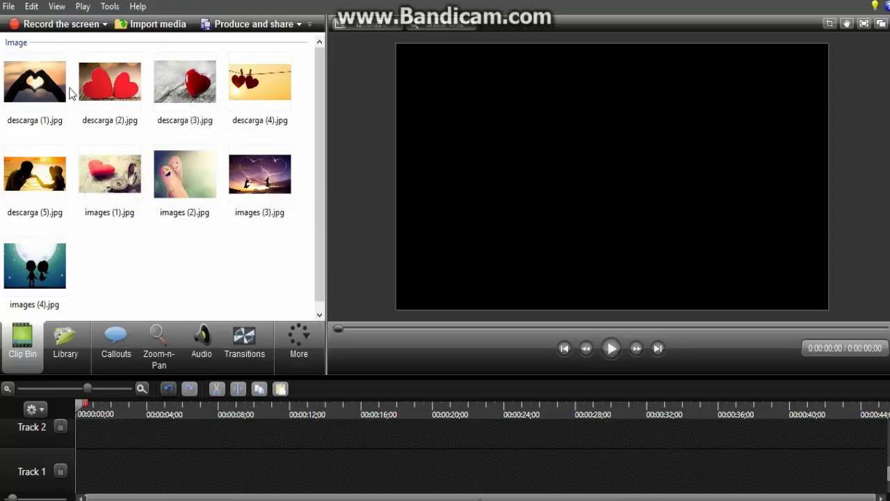
Step: Import the audio file "113467-Música sin copyright para poemas" from the NCS COPYRIGTH folder on KINGSTON (D:)
{"action": "left_click", "coordinate": [151, 24]}
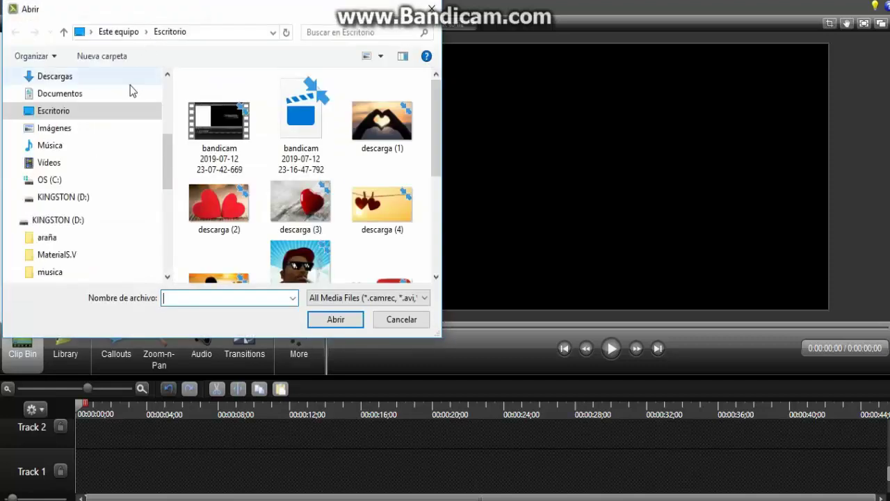
{"action": "left_click", "coordinate": [89, 202]}
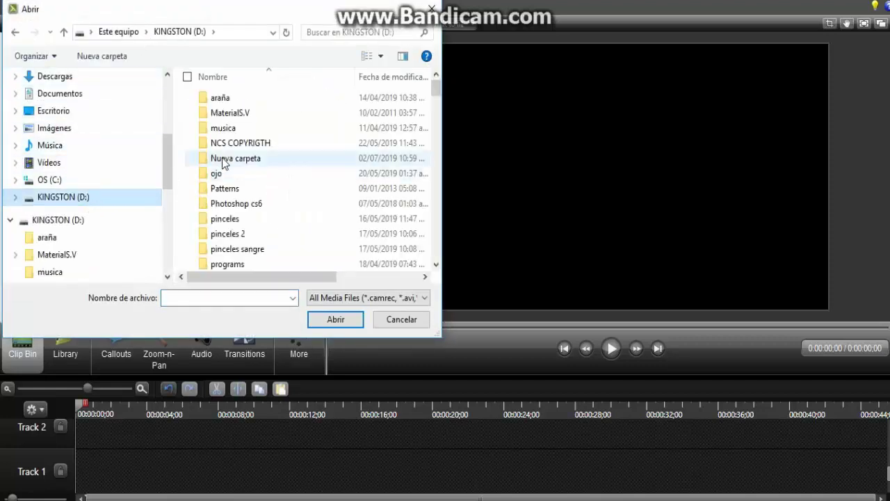
{"action": "double_click", "coordinate": [235, 145]}
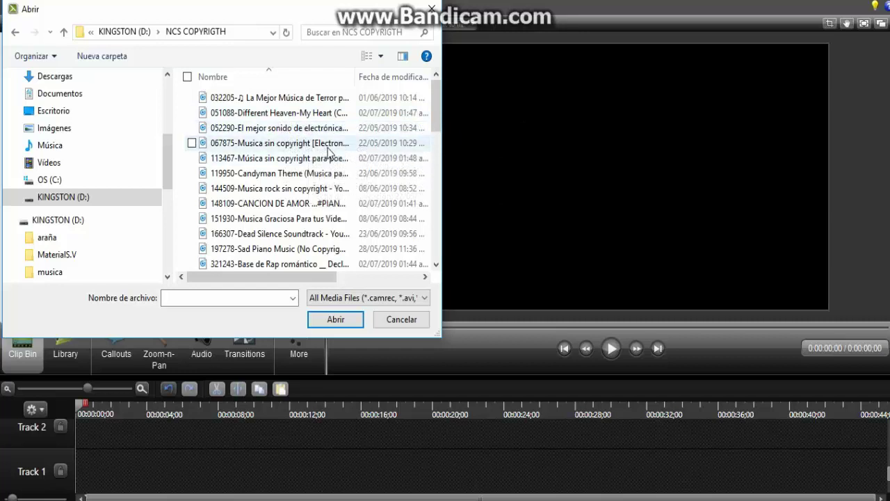
{"action": "left_click", "coordinate": [334, 162]}
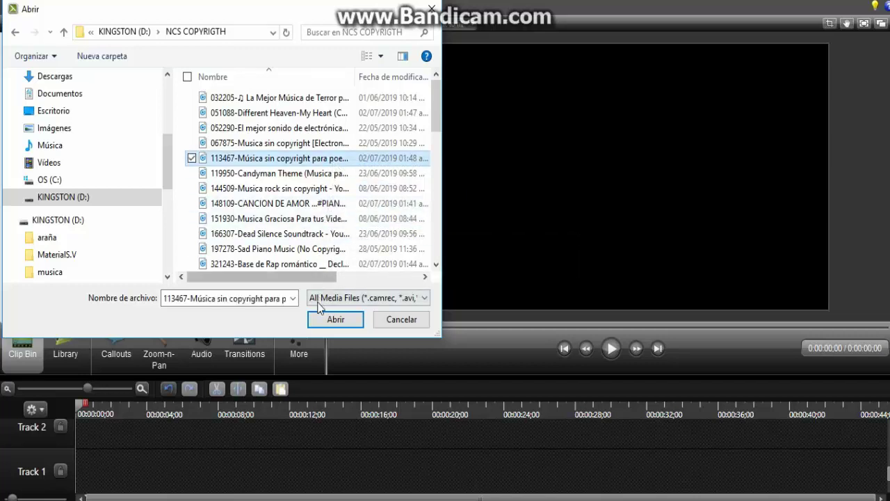
{"action": "left_click", "coordinate": [335, 320]}
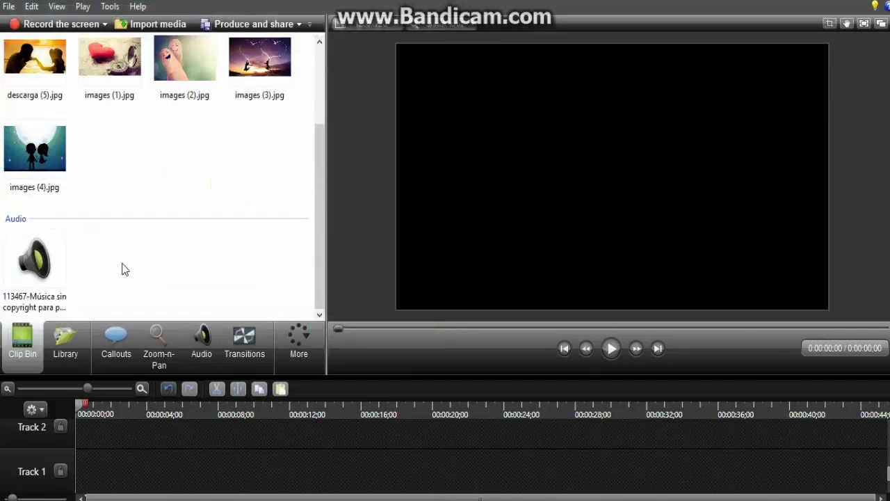
Step: Place the imported music on Track 1 and descarga (1).jpg on Track 2, both at the start of the timeline
{"action": "left_click", "coordinate": [17, 266]}
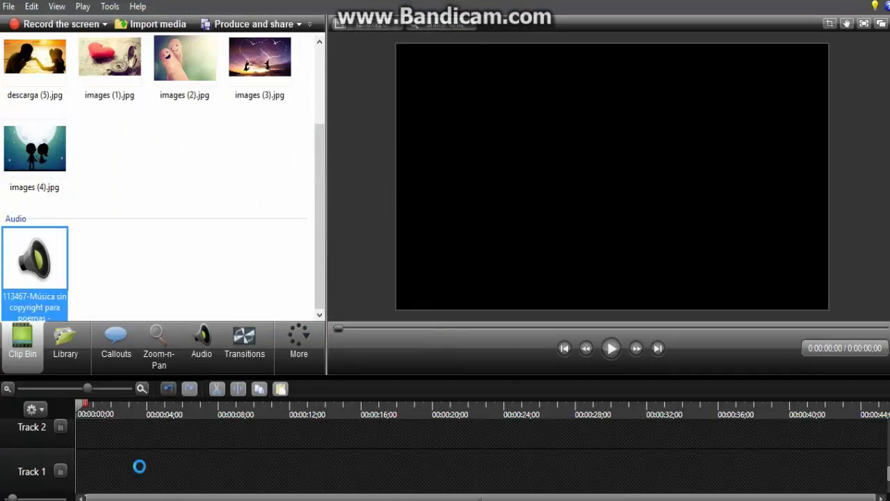
{"action": "left_click", "coordinate": [163, 470]}
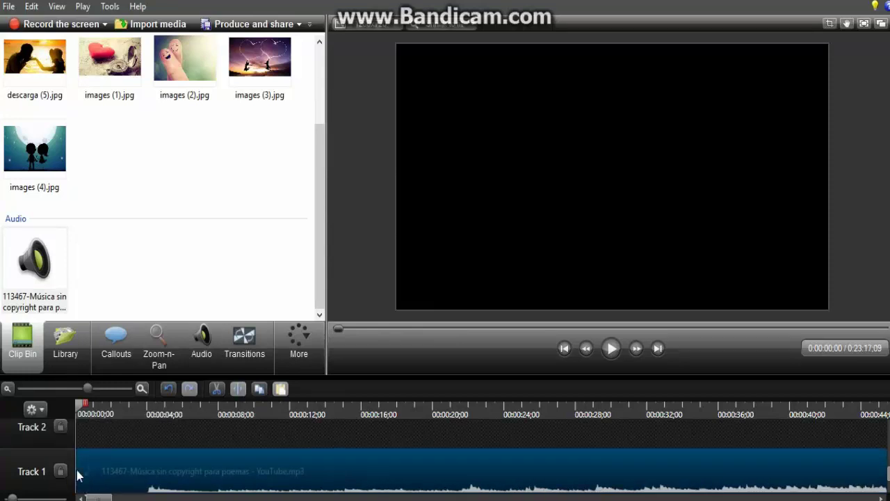
{"action": "scroll", "coordinate": [128, 467], "scroll_direction": "up", "scroll_amount": 1}
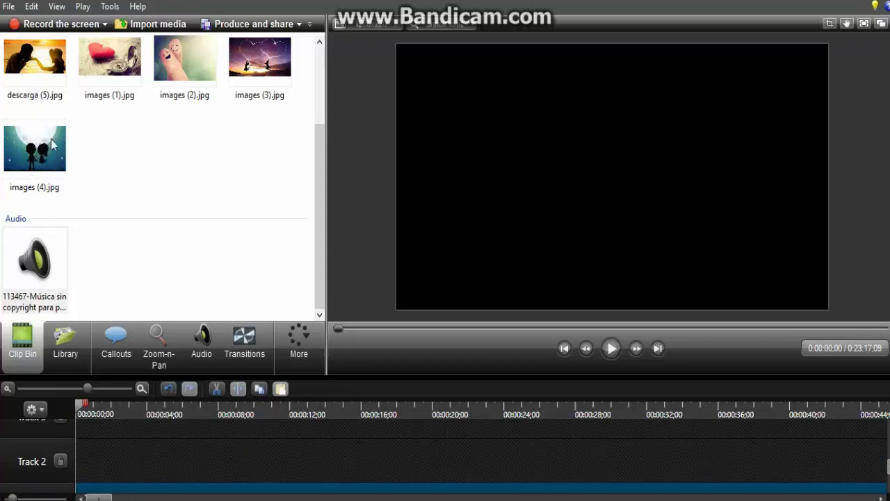
{"action": "scroll", "coordinate": [56, 125], "scroll_direction": "up", "scroll_amount": 3}
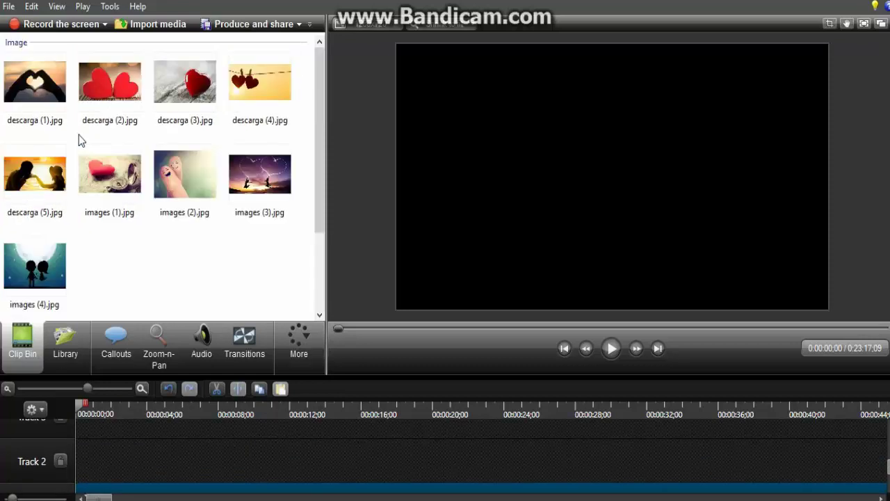
{"action": "left_click", "coordinate": [35, 94]}
{"action": "left_click_drag", "start_coordinate": [35, 94], "coordinate": [100, 464]}
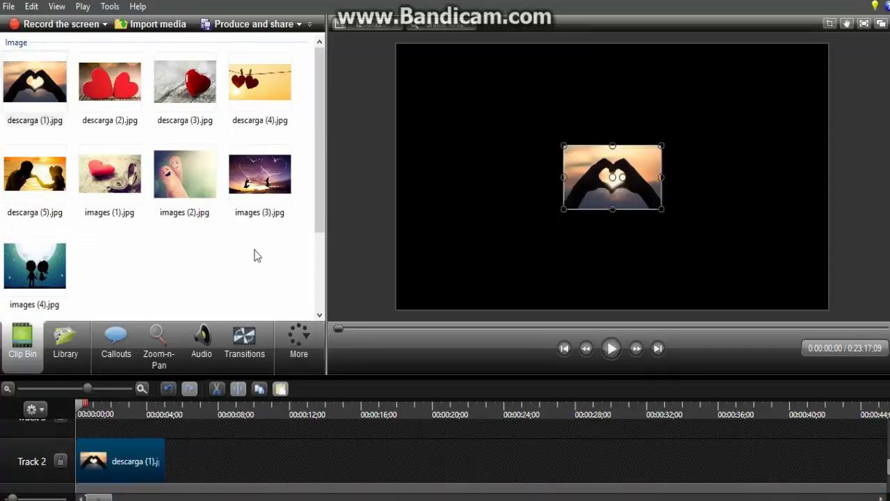
Step: Enlarge descarga (1).jpg with Zoom-n-Pan to a scale of 441% so it spans the full canvas width
{"action": "left_click", "coordinate": [172, 363]}
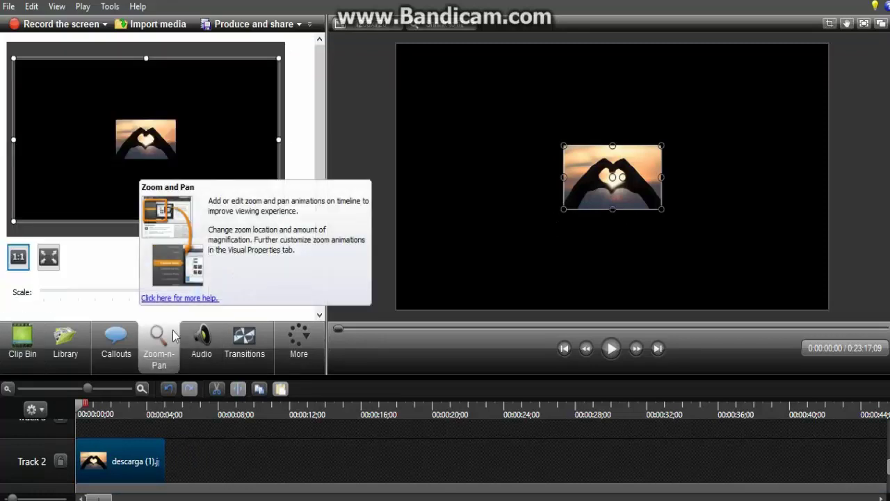
{"action": "left_click_drag", "start_coordinate": [13, 58], "coordinate": [91, 111]}
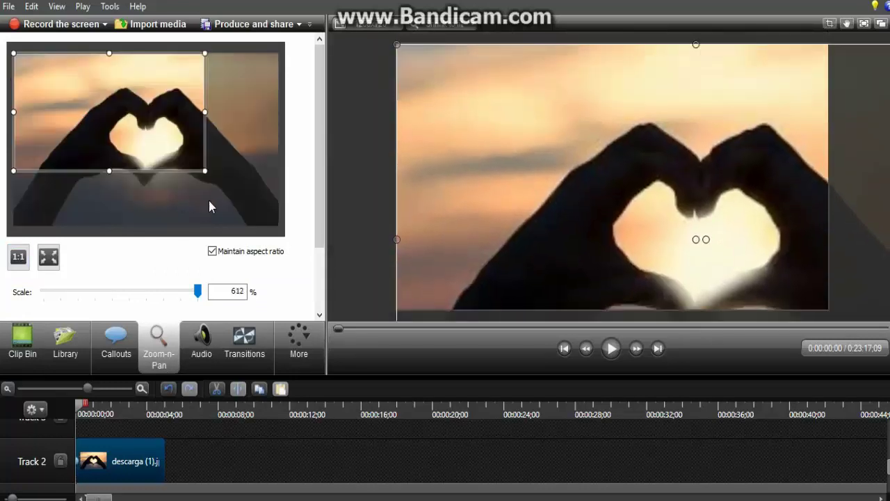
{"action": "left_click_drag", "start_coordinate": [204, 170], "coordinate": [255, 223]}
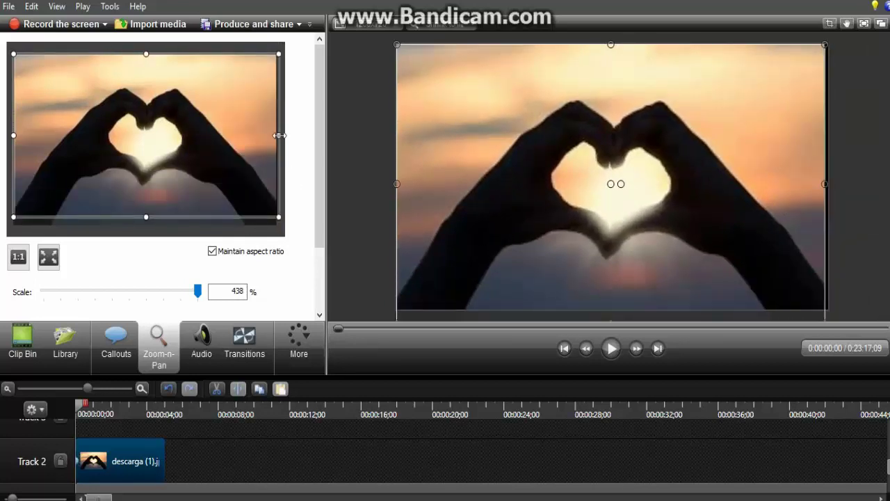
{"action": "left_click_drag", "start_coordinate": [279, 136], "coordinate": [278, 136]}
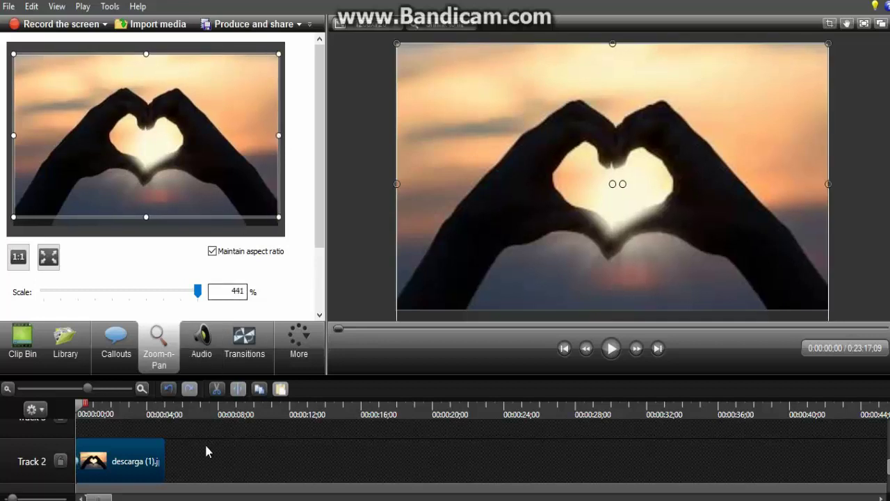
Step: Extend the descarga (1).jpg clip on Track 2 to 0:00:31;28 and move the playhead back to 0:00:05;09
{"action": "scroll", "coordinate": [230, 449], "scroll_direction": "down", "scroll_amount": 1}
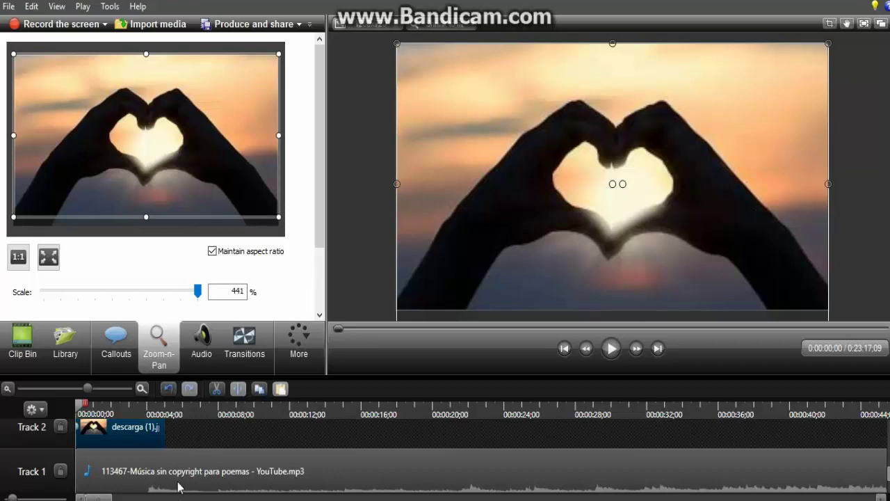
{"action": "left_click", "coordinate": [647, 414]}
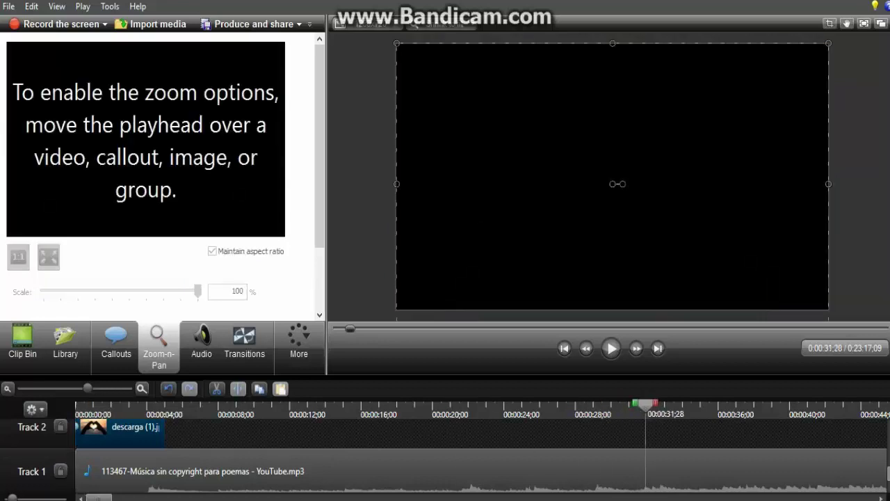
{"action": "left_click_drag", "start_coordinate": [163, 431], "coordinate": [646, 465]}
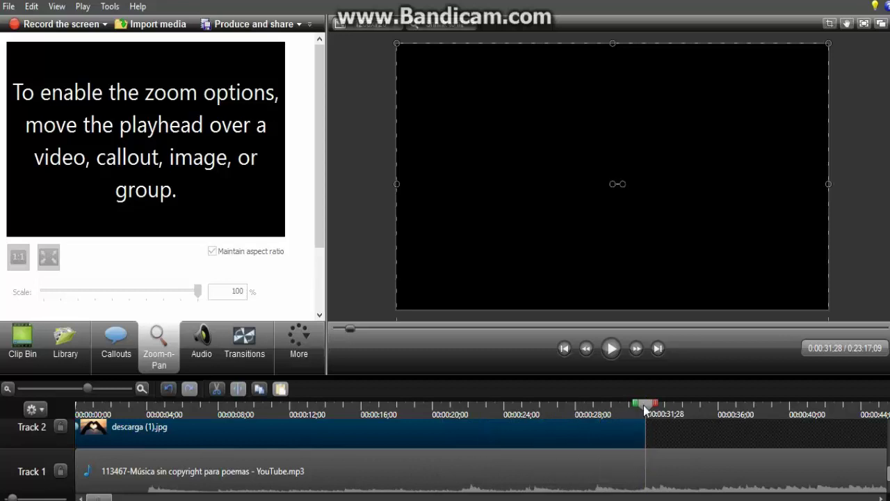
{"action": "left_click_drag", "start_coordinate": [644, 410], "coordinate": [170, 486]}
Step: Add a Transparent Hotspot callout at 0:00:05;09 on Track 3, above the descarga (1).jpg clip
{"action": "scroll", "coordinate": [128, 480], "scroll_direction": "up", "scroll_amount": 1}
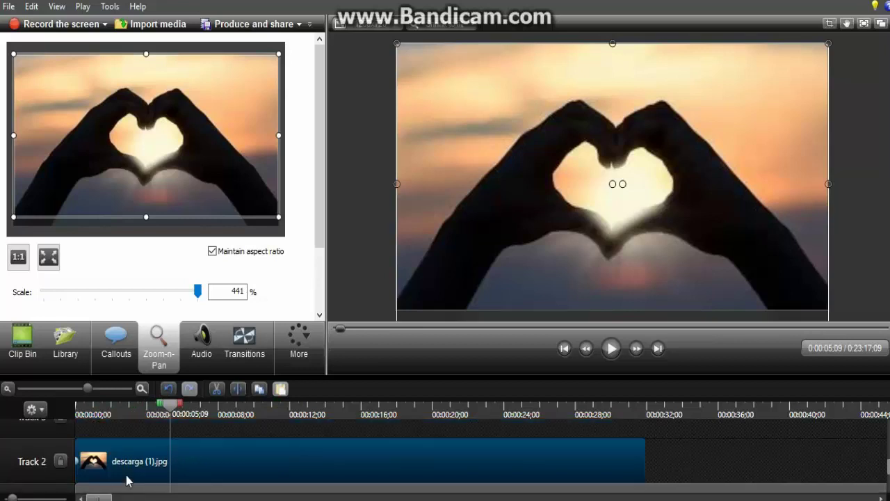
{"action": "scroll", "coordinate": [127, 480], "scroll_direction": "up", "scroll_amount": 1}
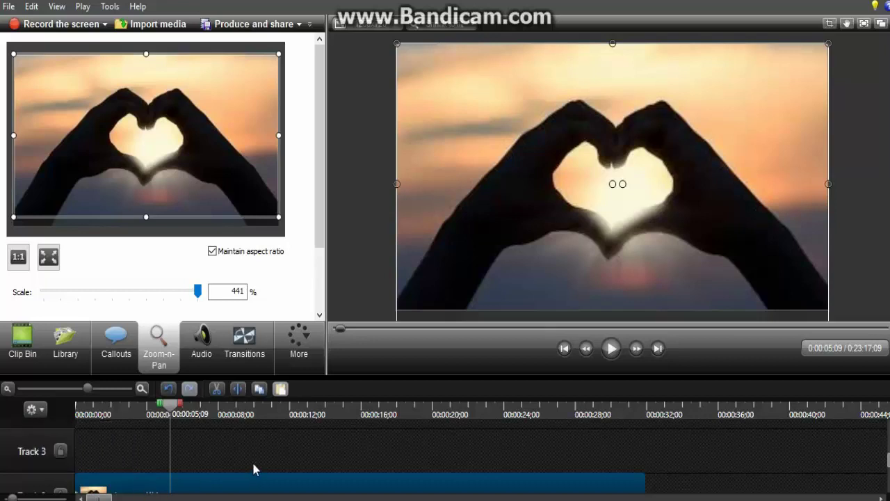
{"action": "left_click", "coordinate": [32, 365]}
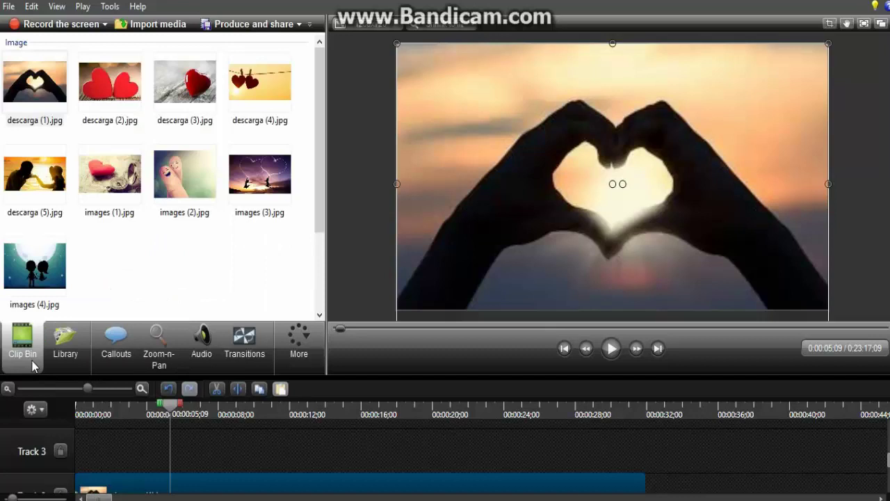
{"action": "left_click", "coordinate": [116, 342]}
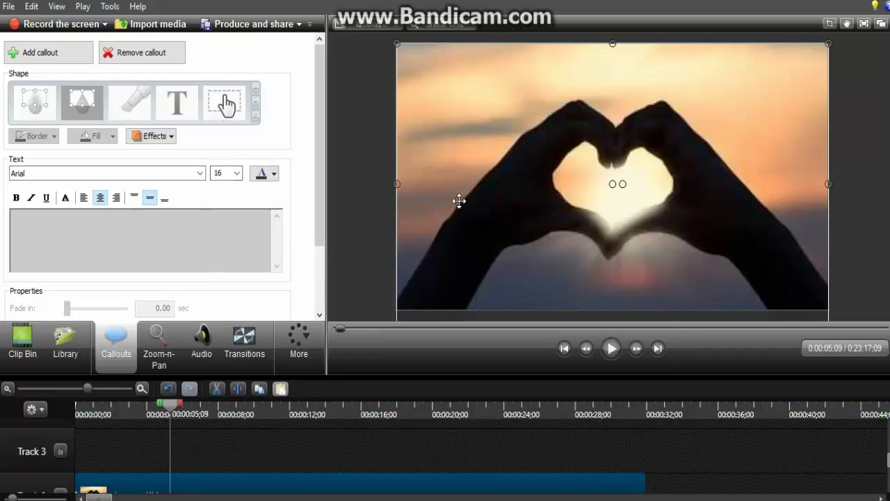
{"action": "left_click_drag", "start_coordinate": [459, 199], "coordinate": [459, 201]}
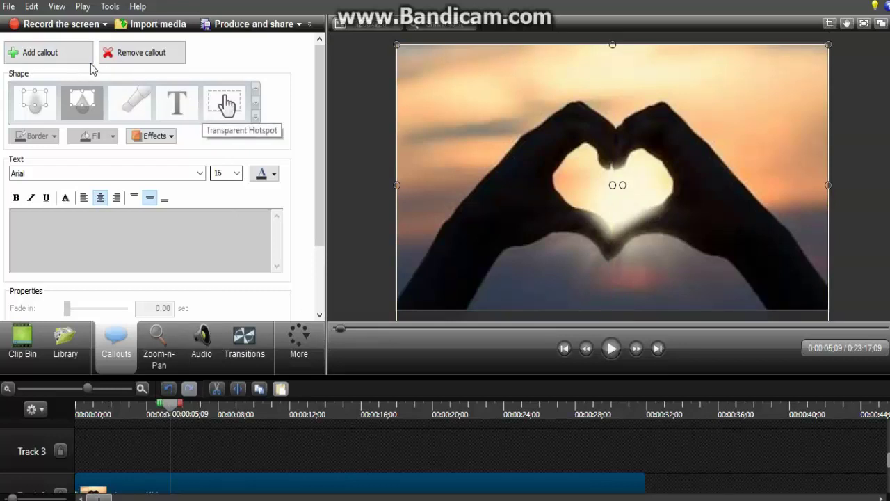
{"action": "scroll", "coordinate": [191, 437], "scroll_direction": "up", "scroll_amount": 2}
{"action": "scroll", "coordinate": [213, 477], "scroll_direction": "down", "scroll_amount": 3}
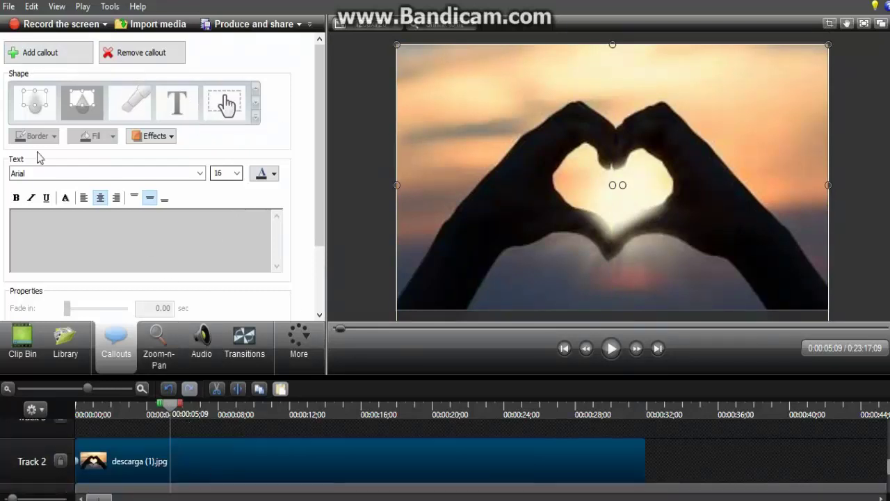
{"action": "scroll", "coordinate": [243, 461], "scroll_direction": "up", "scroll_amount": 1}
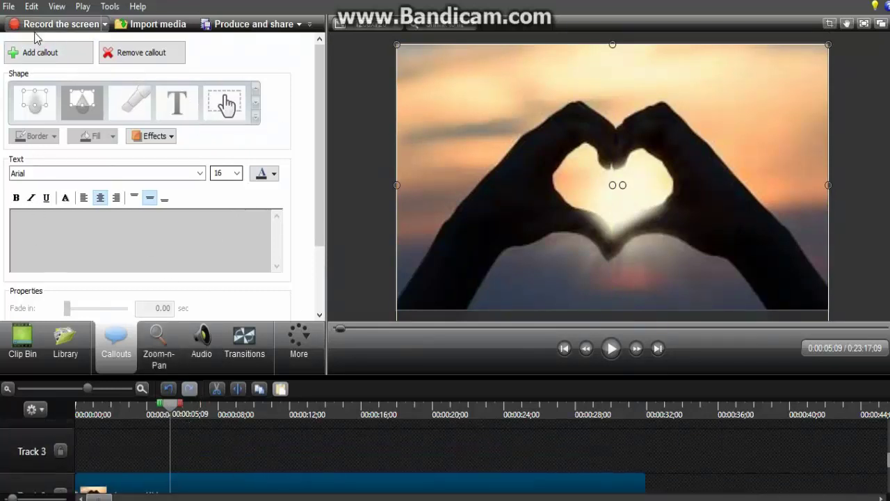
{"action": "left_click", "coordinate": [45, 62]}
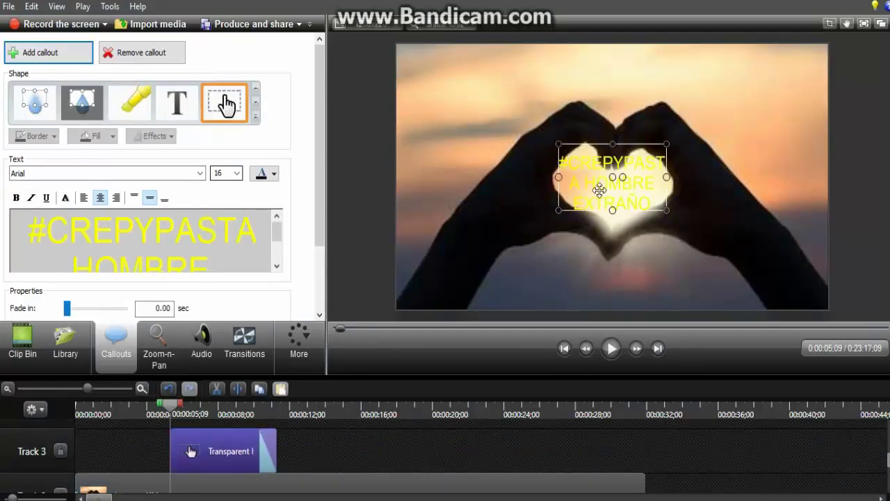
Step: Shift the callout slightly over the heart and delete its preset text "#CREPYPASTA HOMBRE EXTRAÑO"
{"action": "left_click_drag", "start_coordinate": [596, 189], "coordinate": [580, 193]}
{"action": "double_click", "coordinate": [21, 234]}
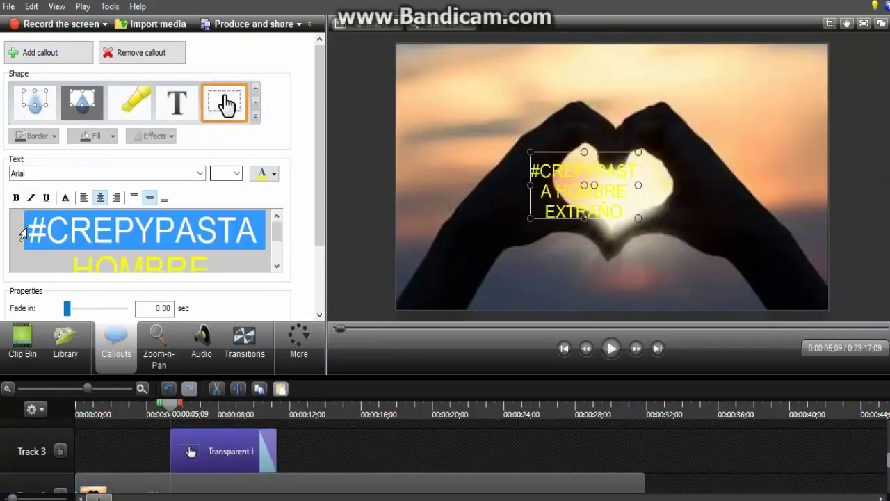
{"action": "left_click_drag", "start_coordinate": [36, 240], "coordinate": [184, 277]}
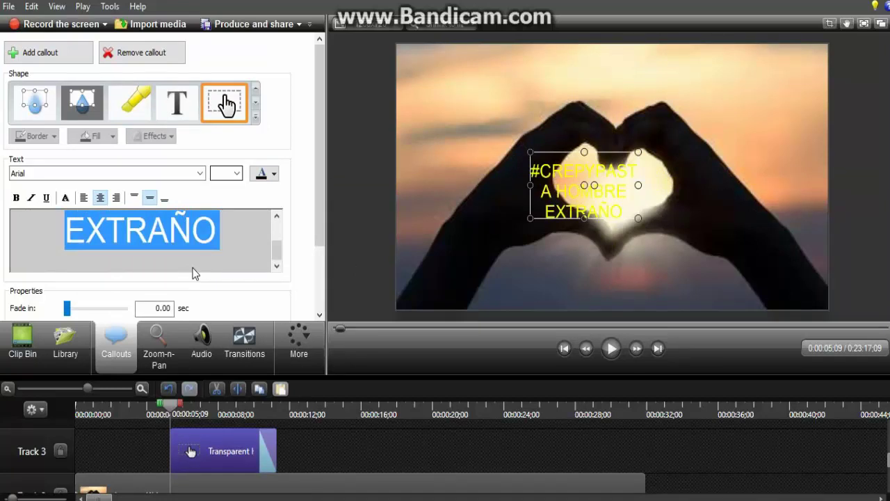
{"action": "key", "text": "Delete"}
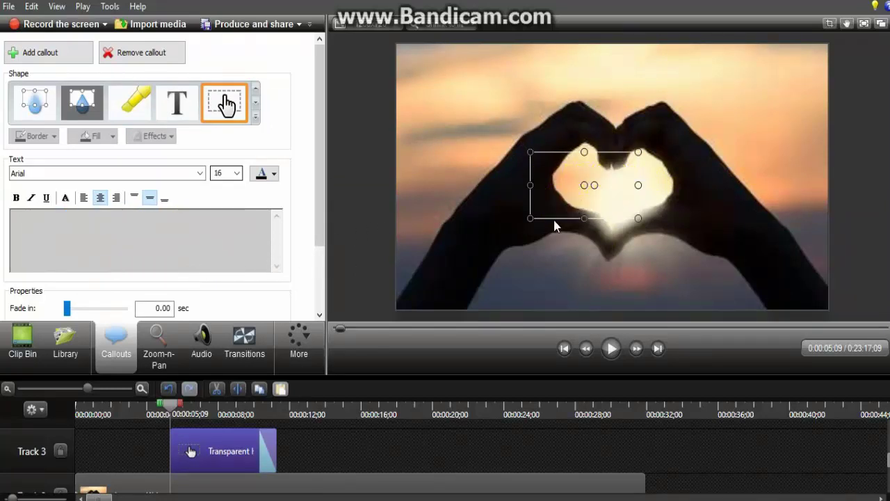
Step: Enlarge the empty callout box on the canvas and position it so it spans most of the heart-shaped hands
{"action": "left_click", "coordinate": [528, 149]}
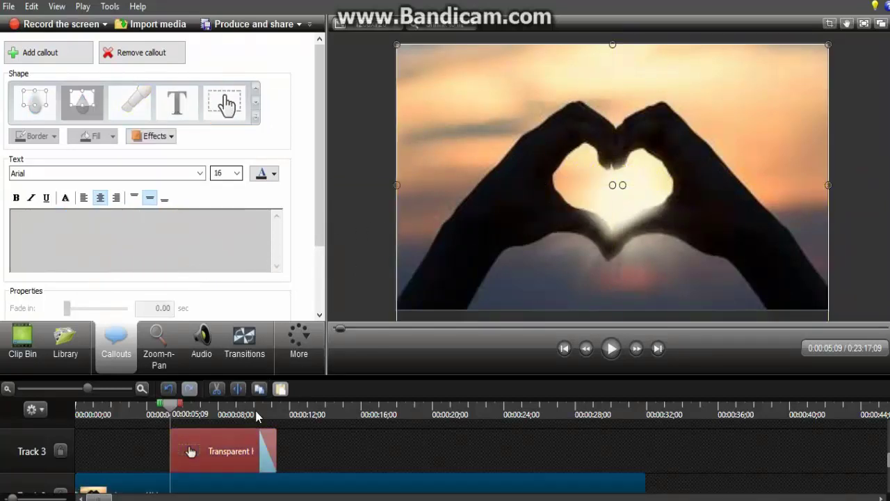
{"action": "left_click", "coordinate": [222, 450]}
{"action": "mouse_move", "coordinate": [562, 201]}
{"action": "left_mouse_down"}
{"action": "mouse_move", "coordinate": [566, 190]}
{"action": "mouse_move", "coordinate": [558, 201]}
{"action": "left_mouse_up"}
{"action": "left_click_drag", "start_coordinate": [527, 152], "coordinate": [472, 110]}
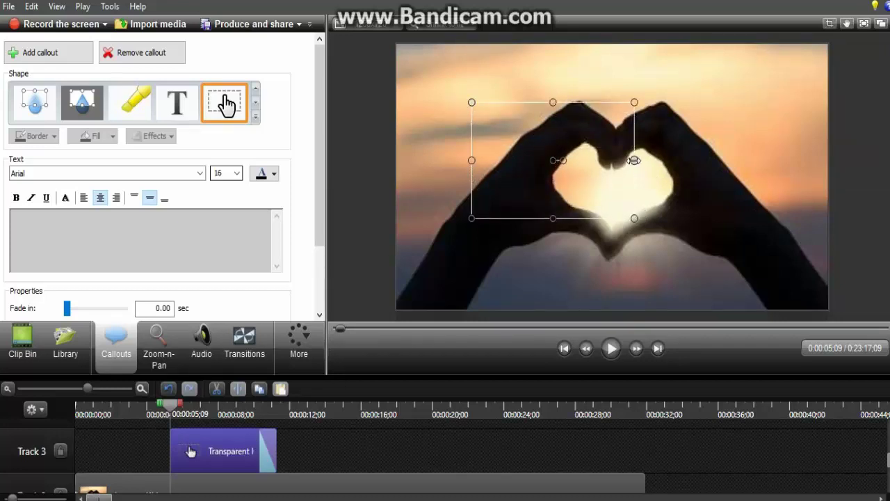
{"action": "left_click_drag", "start_coordinate": [634, 160], "coordinate": [751, 160]}
{"action": "left_click_drag", "start_coordinate": [611, 217], "coordinate": [607, 265]}
{"action": "left_click_drag", "start_coordinate": [591, 232], "coordinate": [576, 215]}
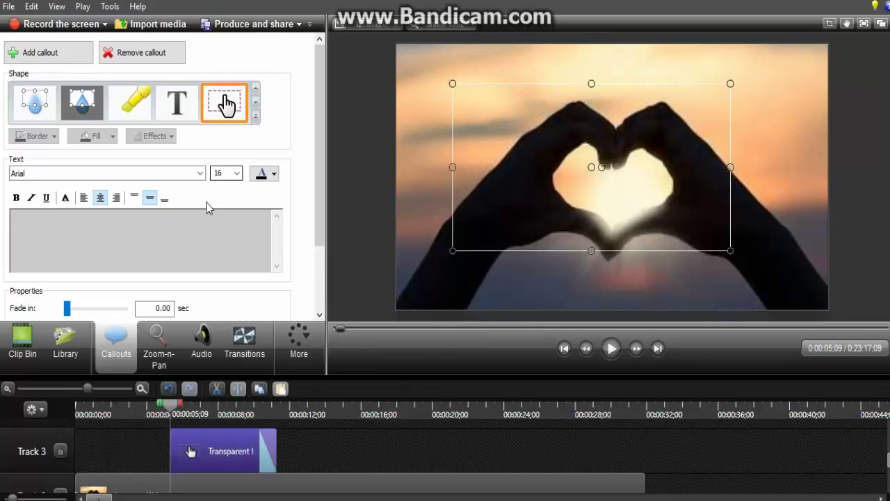
Step: Set the callout's font to Berlin Sans FB Demi and its text colour to white
{"action": "left_click", "coordinate": [200, 174]}
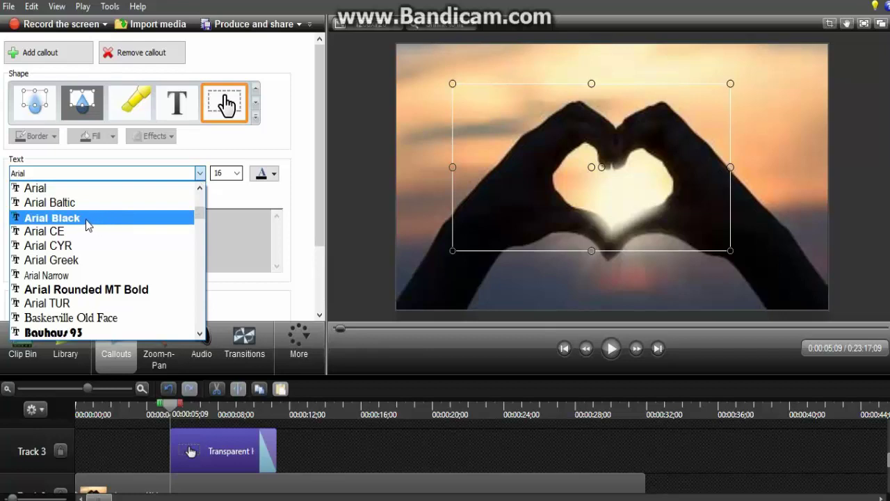
{"action": "scroll", "coordinate": [98, 265], "scroll_direction": "down", "scroll_amount": 2}
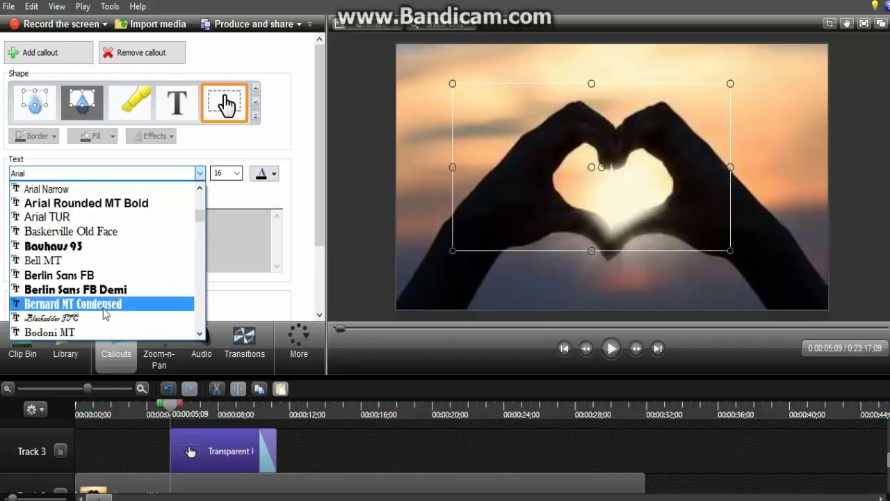
{"action": "scroll", "coordinate": [105, 315], "scroll_direction": "down", "scroll_amount": 1}
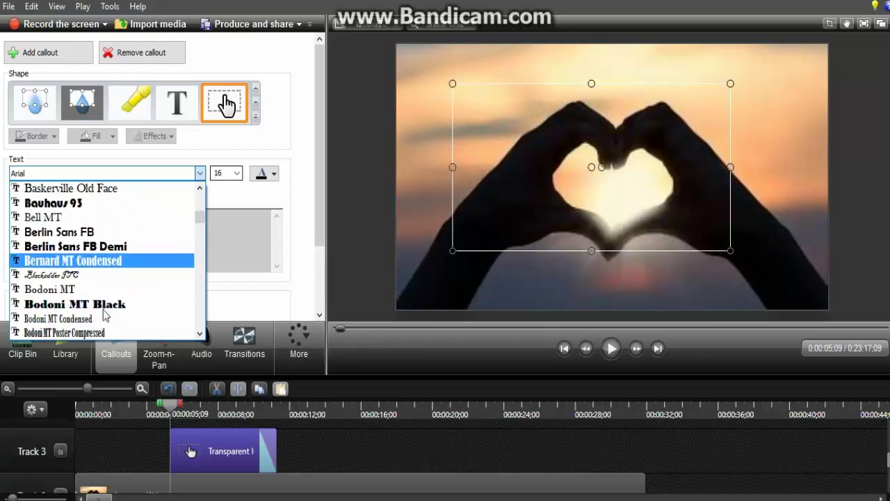
{"action": "left_click", "coordinate": [88, 248]}
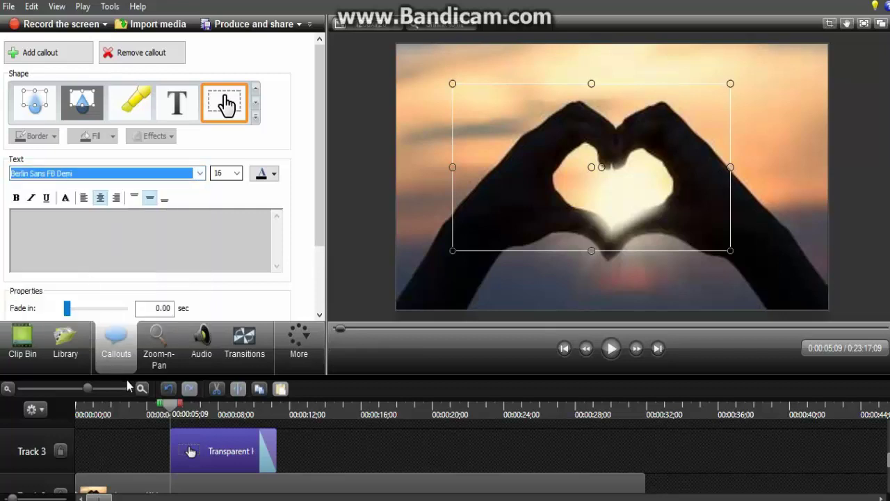
{"action": "left_click", "coordinate": [278, 178]}
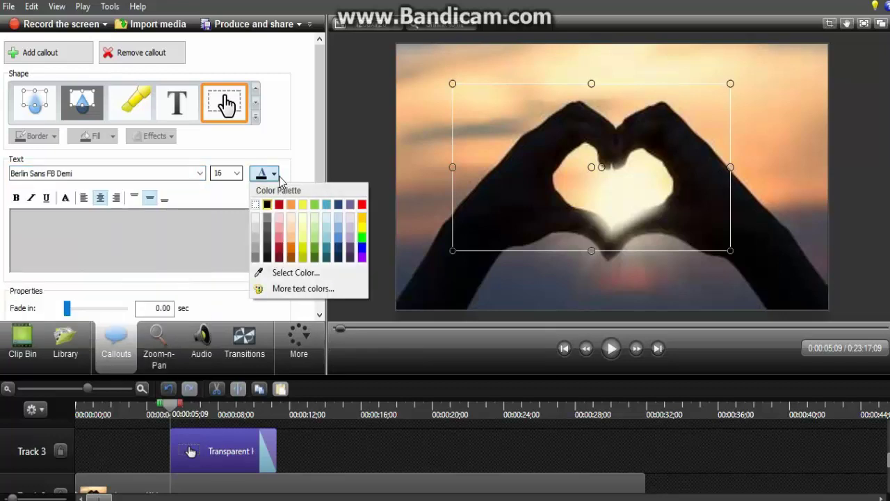
{"action": "left_click", "coordinate": [189, 245]}
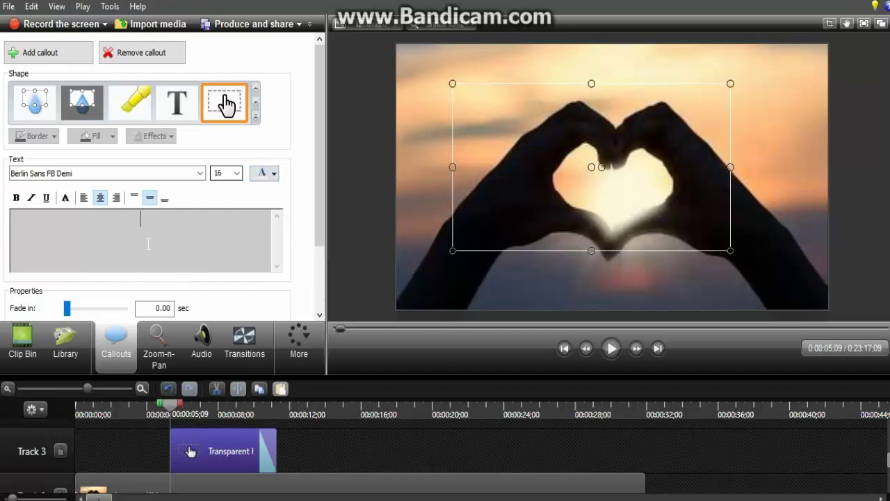
Step: Enter the callout text "hola hermosa", "lindo dia essta" and "carta es para ti" on three lines
{"action": "type", "text": "hola her"}
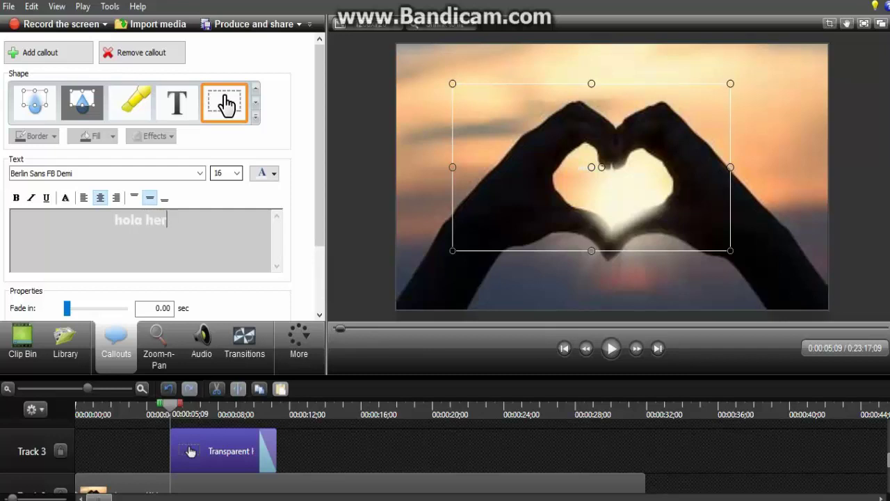
{"action": "type", "text": "mosa"}
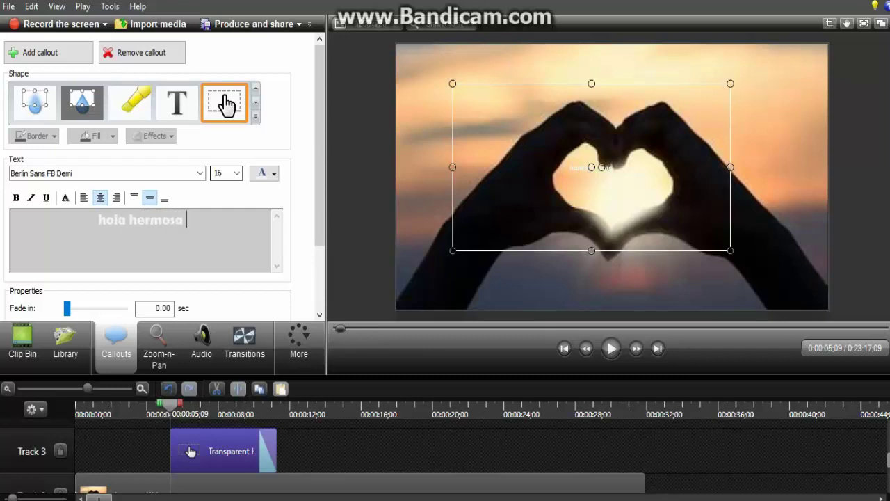
{"action": "key", "text": "Return"}
{"action": "type", "text": "lindo dia esst"}
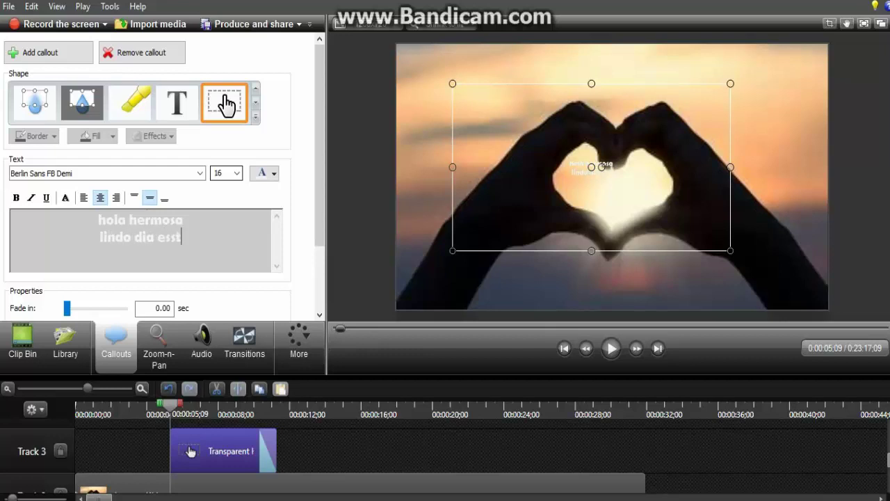
{"action": "type", "text": "a"}
{"action": "key", "text": "Return"}
{"action": "type", "text": "carta"}
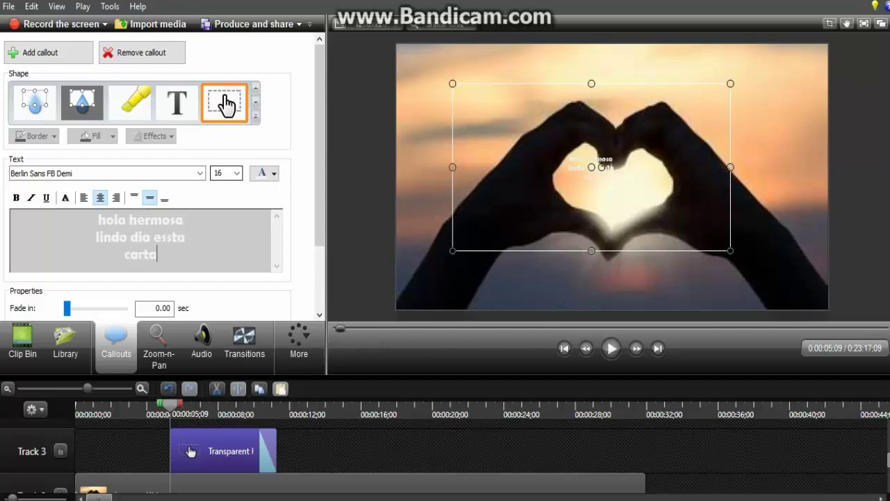
{"action": "type", "text": " es pa"}
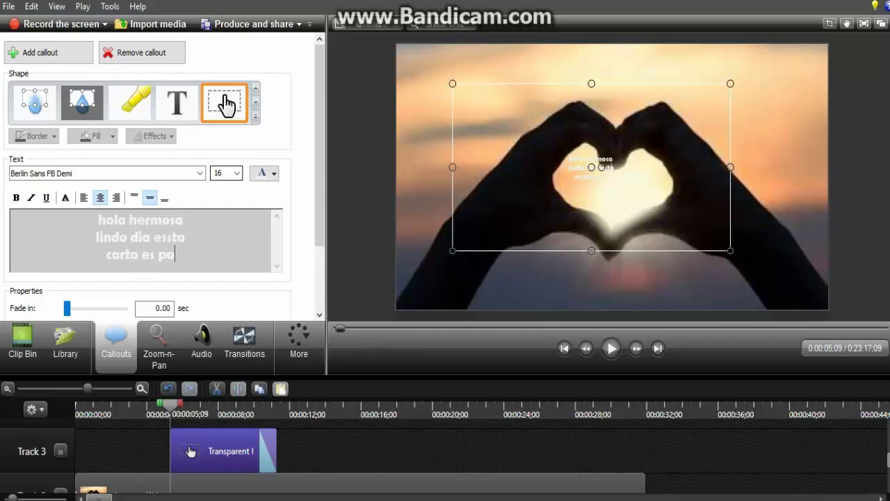
{"action": "type", "text": "ra bi"}
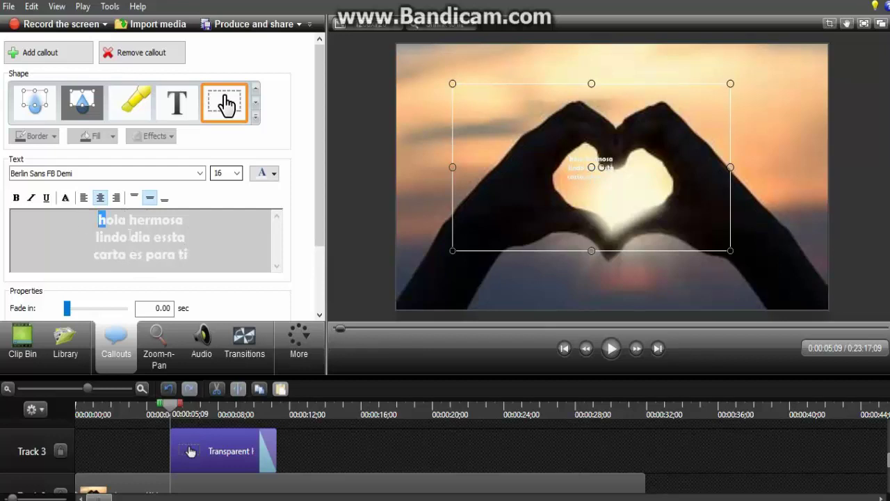
Step: Set the font size of all the callout text to 48
{"action": "left_click_drag", "start_coordinate": [94, 214], "coordinate": [187, 266]}
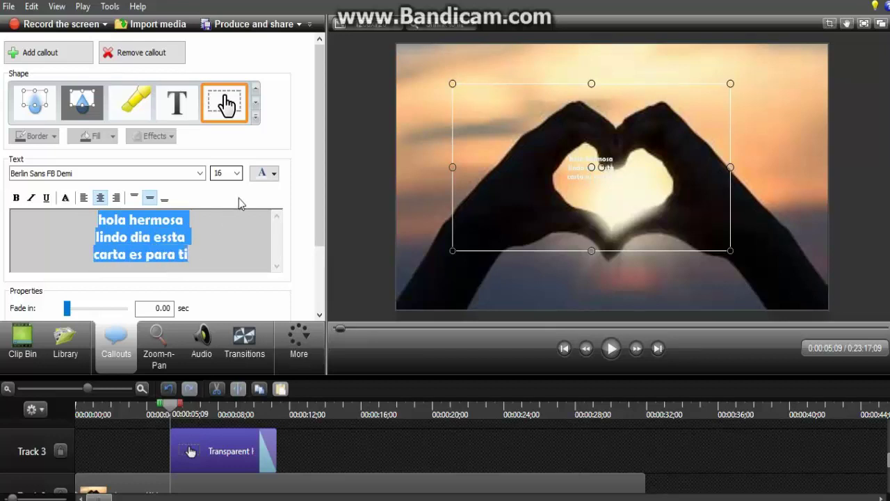
{"action": "left_click", "coordinate": [237, 173]}
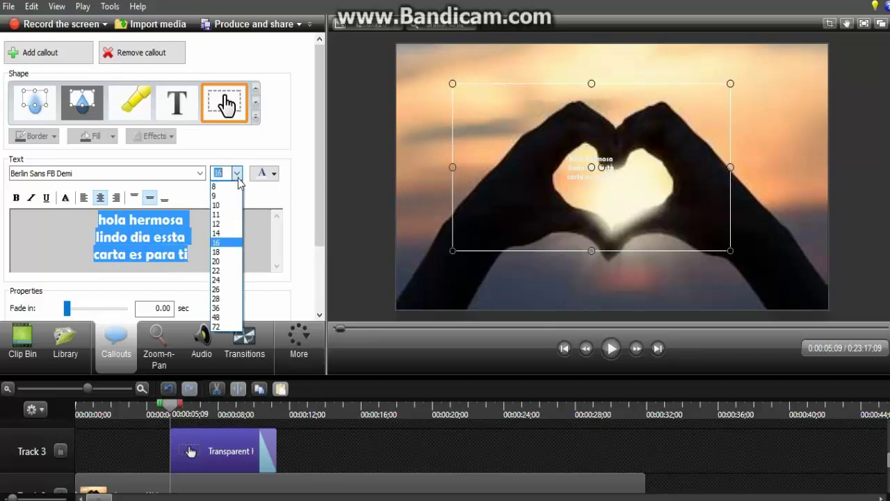
{"action": "left_click", "coordinate": [223, 299]}
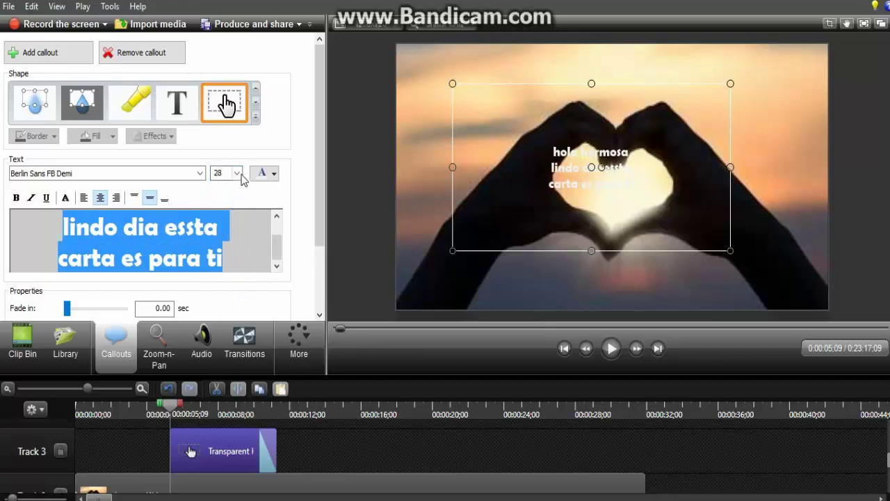
{"action": "left_click", "coordinate": [237, 174]}
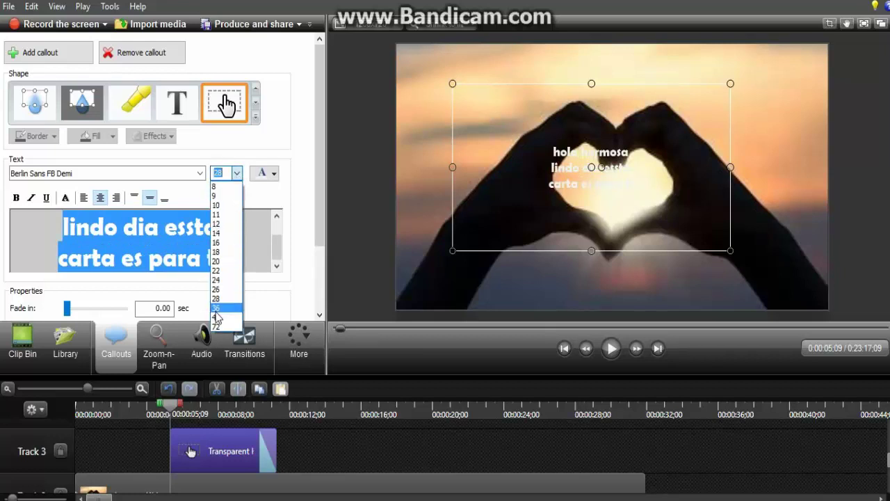
{"action": "left_click", "coordinate": [216, 308]}
{"action": "left_click", "coordinate": [236, 173]}
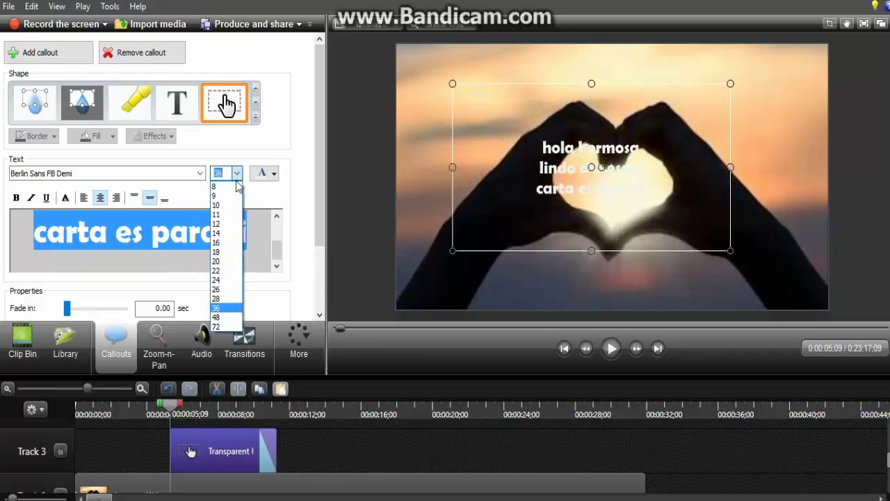
{"action": "left_click", "coordinate": [217, 317]}
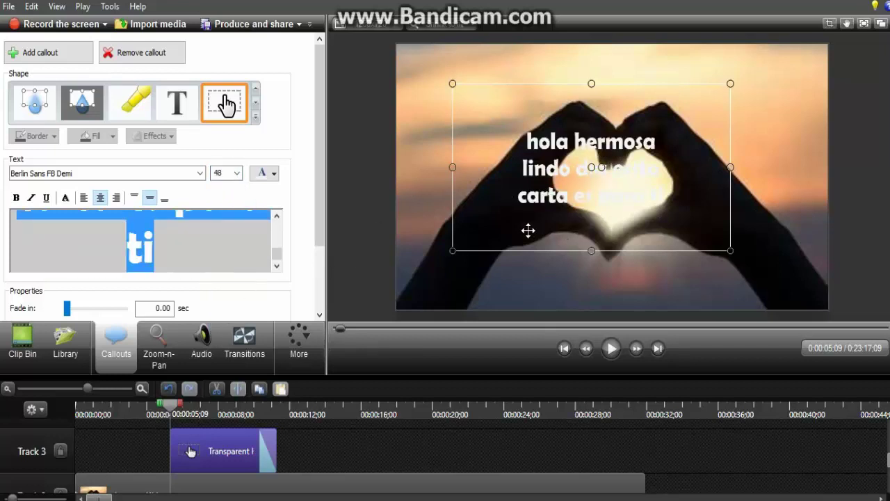
Step: Raise the callout above the heart on the canvas and move its clip, shortened to about 3 seconds, to the start of Track 3
{"action": "left_click_drag", "start_coordinate": [528, 231], "coordinate": [512, 185]}
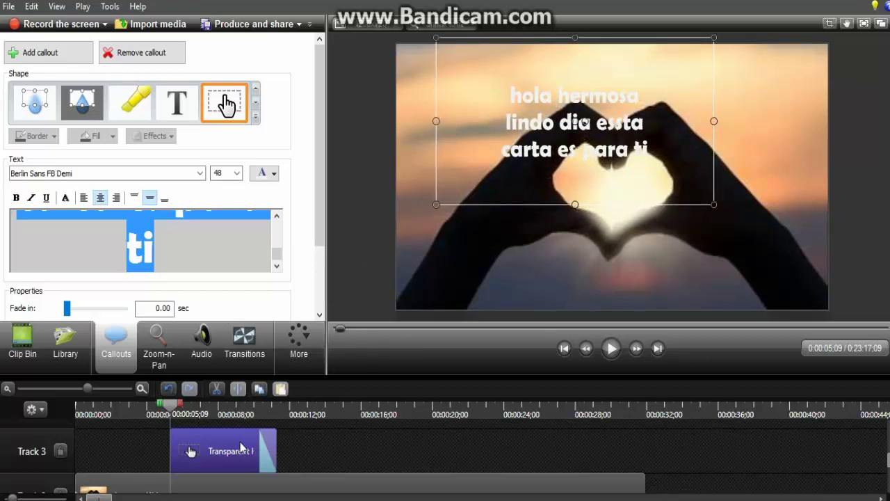
{"action": "left_click_drag", "start_coordinate": [234, 447], "coordinate": [131, 447]}
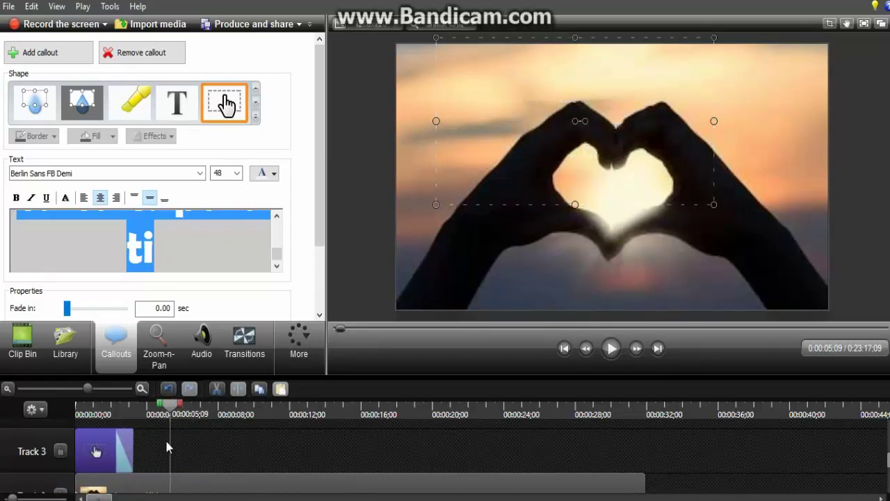
{"action": "left_click_drag", "start_coordinate": [171, 410], "coordinate": [174, 410]}
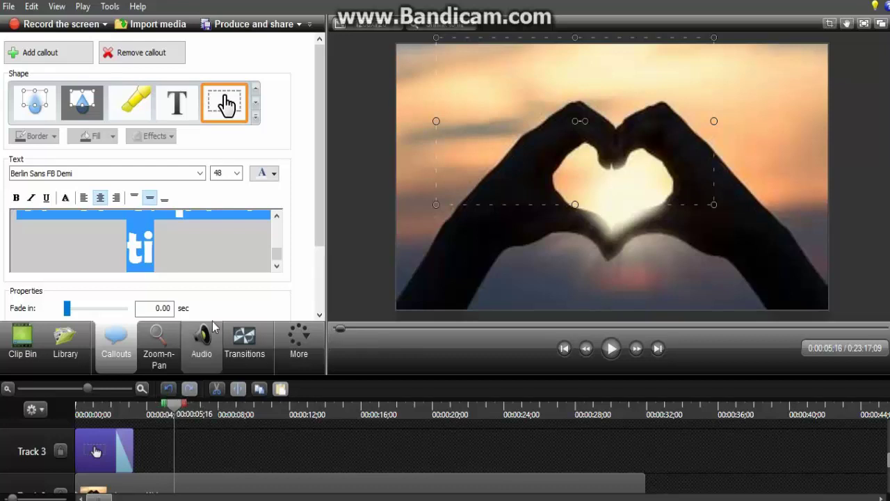
Step: Replace the callout on Track 3 with a new hotspot callout at the track's start, shortened to about 3 seconds
{"action": "key", "text": "Delete"}
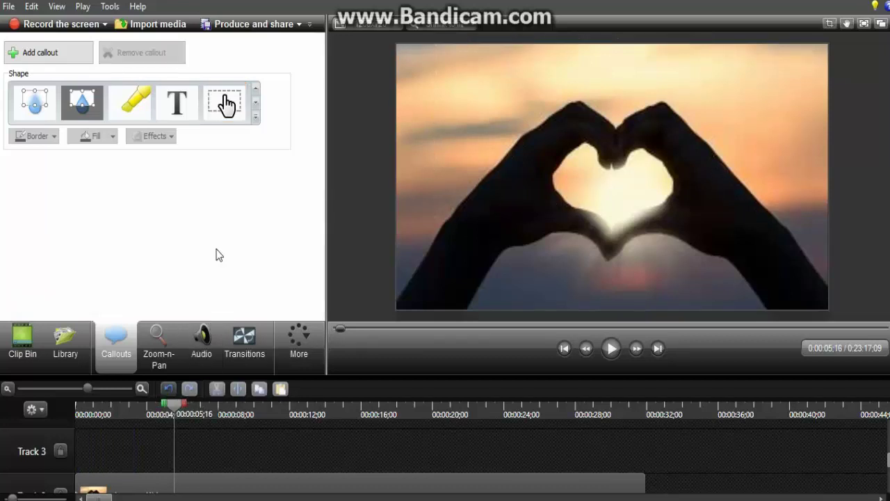
{"action": "left_click", "coordinate": [224, 115]}
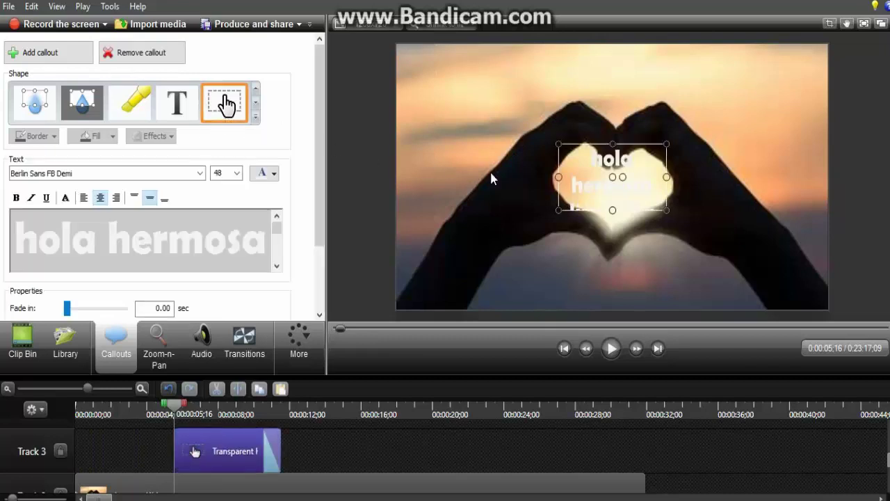
{"action": "left_click_drag", "start_coordinate": [221, 450], "coordinate": [123, 449]}
{"action": "scroll", "coordinate": [116, 455], "scroll_direction": "down", "scroll_amount": 2}
{"action": "scroll", "coordinate": [116, 456], "scroll_direction": "up", "scroll_amount": 2}
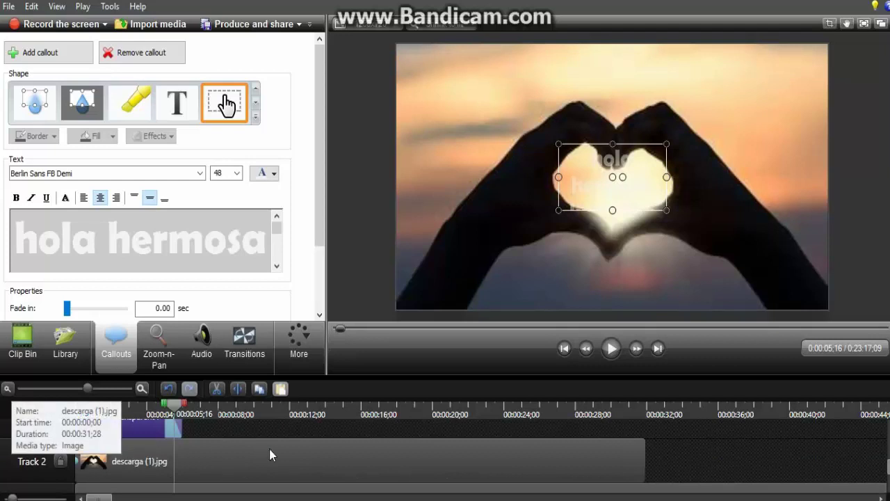
{"action": "scroll", "coordinate": [269, 449], "scroll_direction": "up", "scroll_amount": 1}
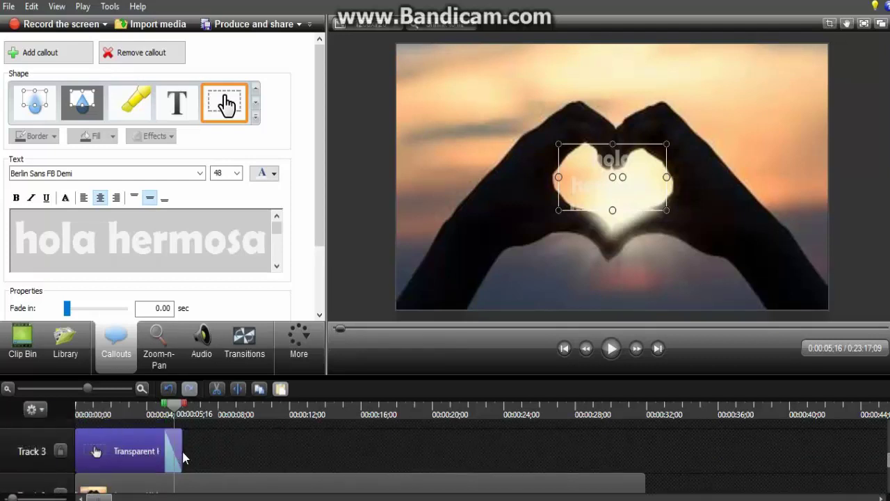
{"action": "left_click_drag", "start_coordinate": [181, 451], "coordinate": [125, 451]}
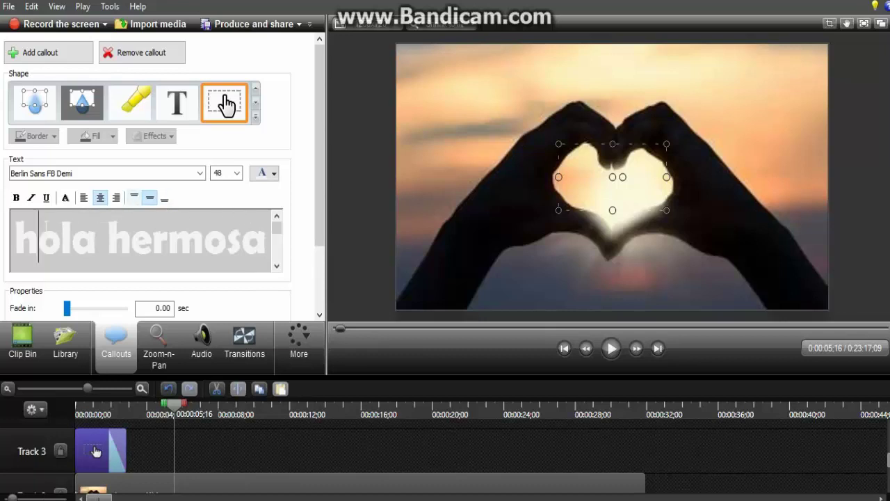
Step: Delete the middle of the callout's first line, leaving "hosa", and return the playhead to the start of the timeline
{"action": "left_click_drag", "start_coordinate": [43, 229], "coordinate": [214, 257]}
{"action": "key", "text": "BackSpace"}
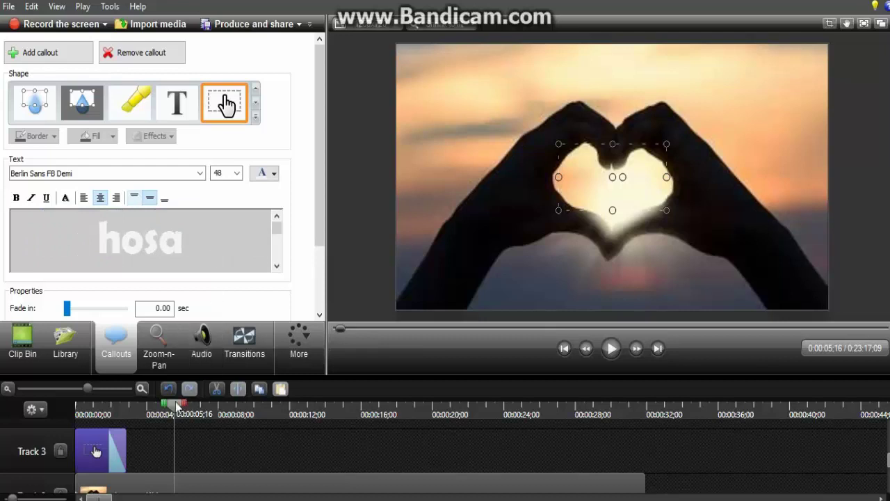
{"action": "left_click_drag", "start_coordinate": [177, 406], "coordinate": [78, 406]}
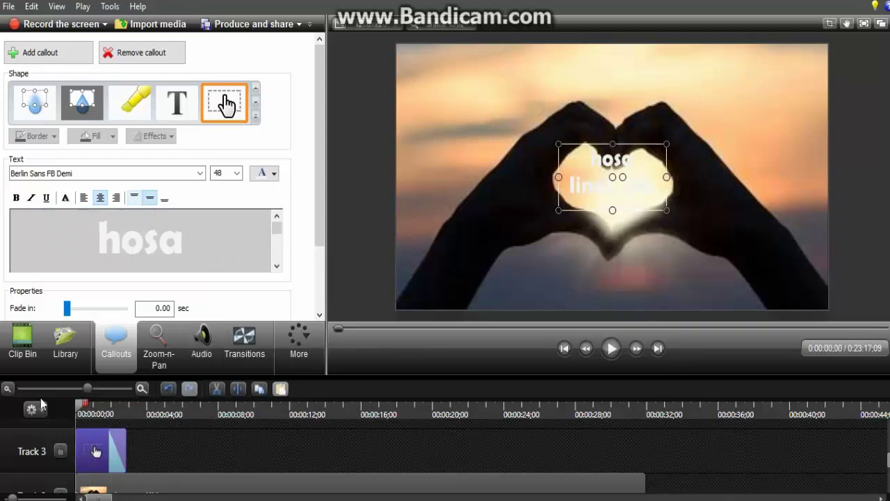
Step: Enlarge the callout box so all three text lines fit, and raise it over the upper part of the heart
{"action": "left_click_drag", "start_coordinate": [612, 210], "coordinate": [612, 292]}
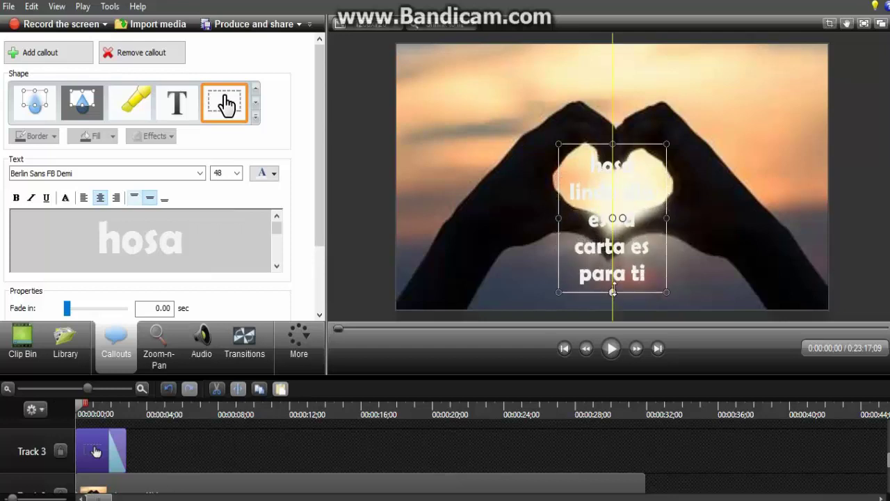
{"action": "left_click_drag", "start_coordinate": [666, 218], "coordinate": [759, 228]}
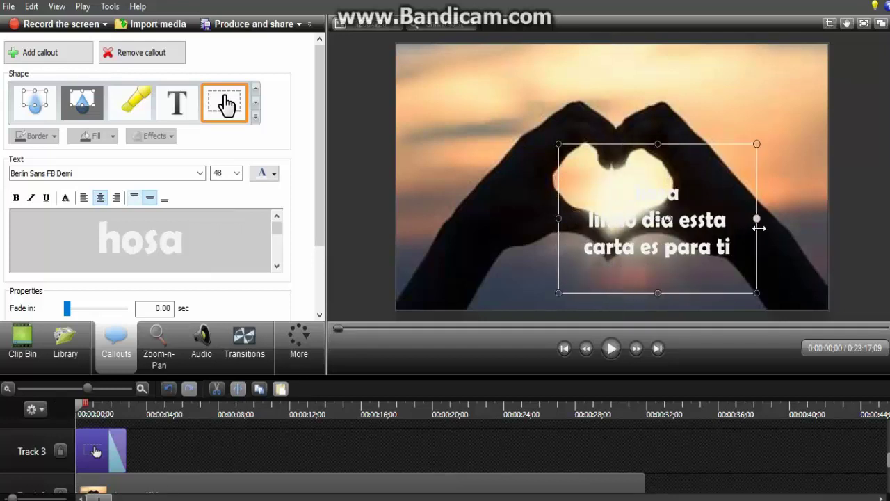
{"action": "left_click_drag", "start_coordinate": [665, 251], "coordinate": [596, 177]}
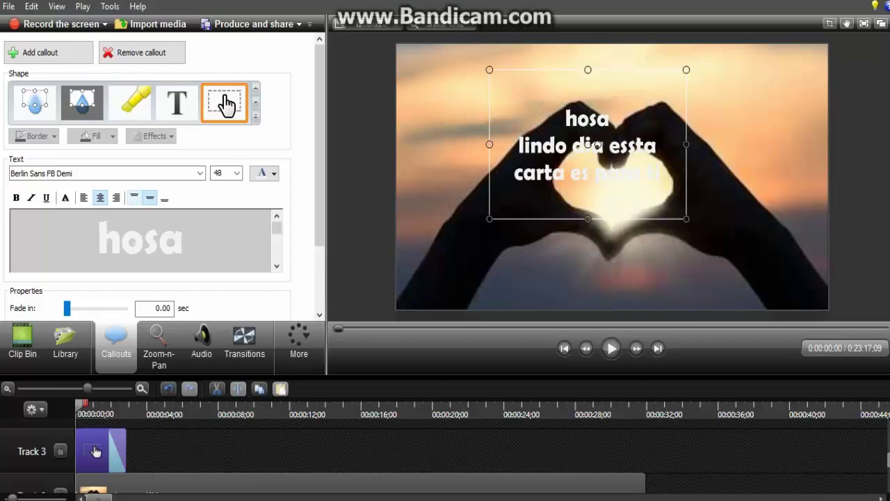
Step: Correct the callout's first line to "hola", check the remaining lines of its text and deselect the callout
{"action": "scroll", "coordinate": [139, 240], "scroll_direction": "down", "scroll_amount": 3}
{"action": "scroll", "coordinate": [139, 240], "scroll_direction": "up", "scroll_amount": 3}
{"action": "key", "text": "BackSpace"}
{"action": "type", "text": "l"}
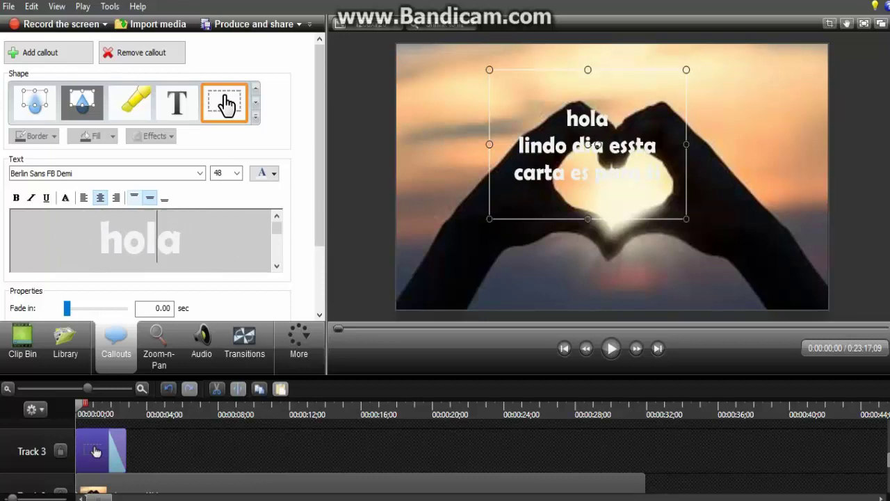
{"action": "scroll", "coordinate": [159, 240], "scroll_direction": "down", "scroll_amount": 3}
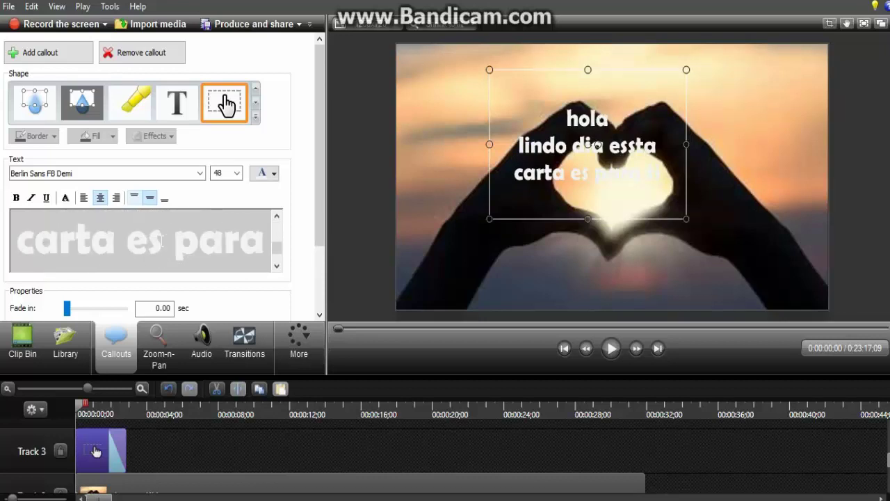
{"action": "scroll", "coordinate": [158, 240], "scroll_direction": "up", "scroll_amount": 3}
{"action": "scroll", "coordinate": [161, 240], "scroll_direction": "down", "scroll_amount": 1}
{"action": "scroll", "coordinate": [160, 240], "scroll_direction": "down", "scroll_amount": 2}
{"action": "mouse_move", "coordinate": [276, 259]}
{"action": "left_mouse_down"}
{"action": "mouse_move", "coordinate": [277, 243]}
{"action": "mouse_move", "coordinate": [281, 262]}
{"action": "left_mouse_up"}
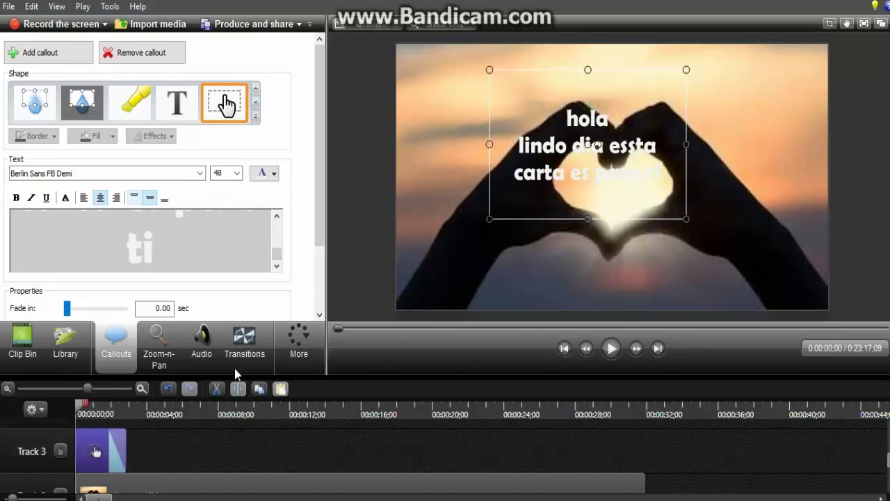
{"action": "left_click", "coordinate": [337, 285]}
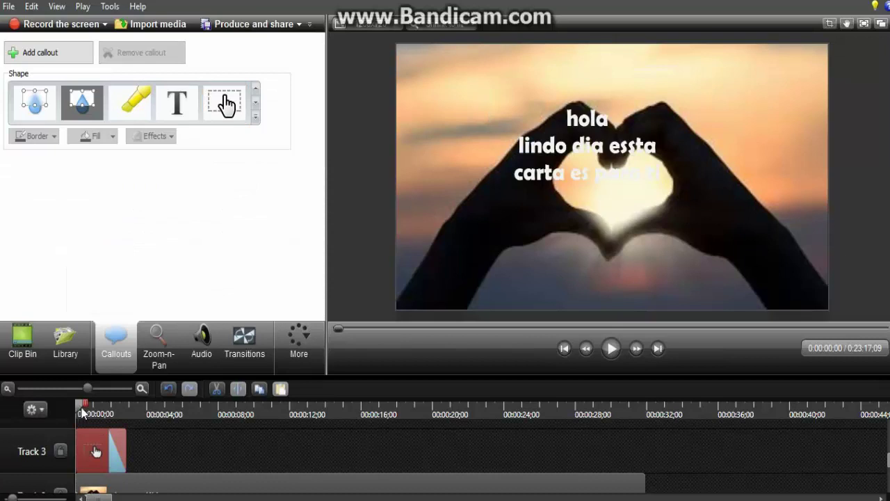
Step: Add a second hotspot callout on Track 3 at 0:00:04;12 and clear the text it carries over
{"action": "left_click_drag", "start_coordinate": [82, 412], "coordinate": [156, 441]}
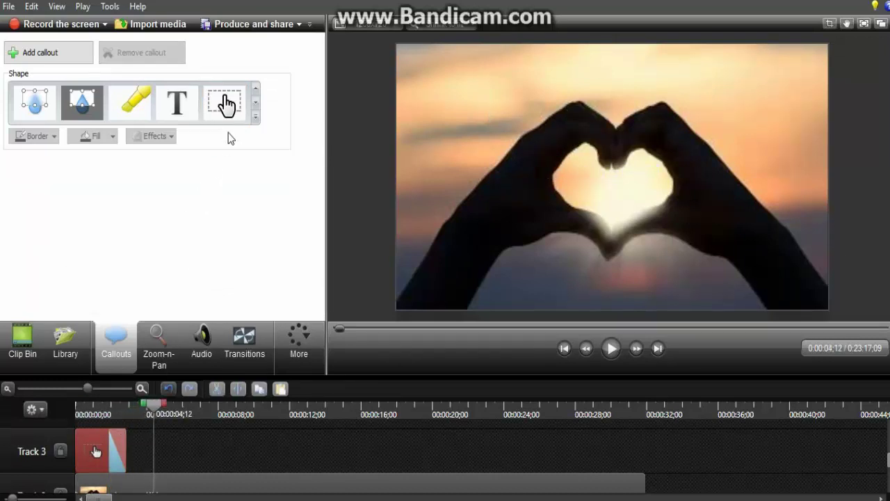
{"action": "left_click", "coordinate": [229, 109]}
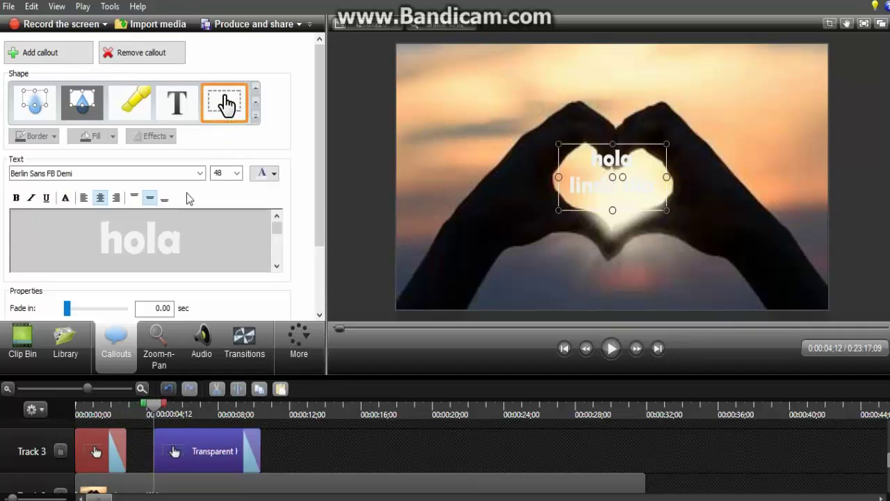
{"action": "double_click", "coordinate": [124, 256]}
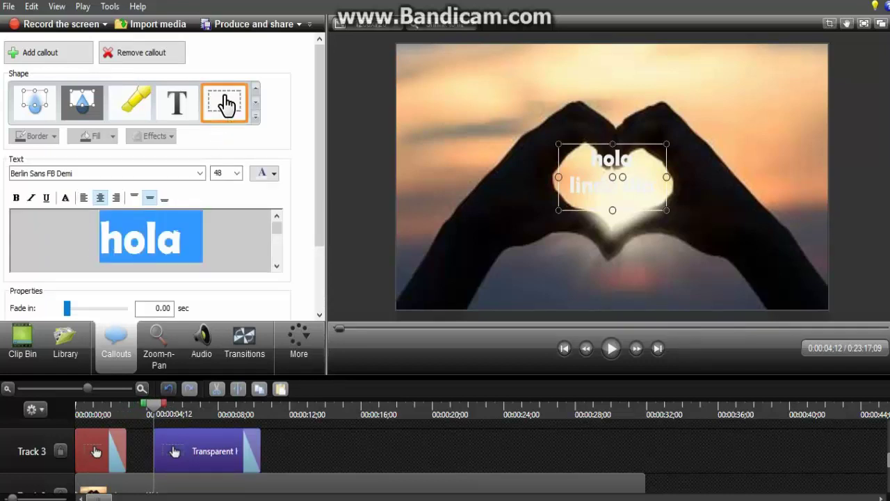
{"action": "left_click", "coordinate": [190, 265]}
{"action": "scroll", "coordinate": [198, 263], "scroll_direction": "down", "scroll_amount": 3}
{"action": "key", "text": "ctrl+a"}
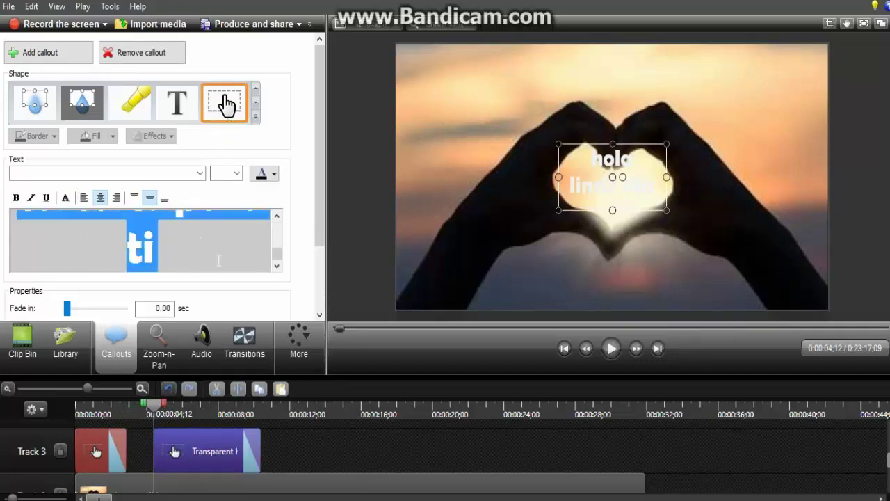
{"action": "key", "text": "Delete"}
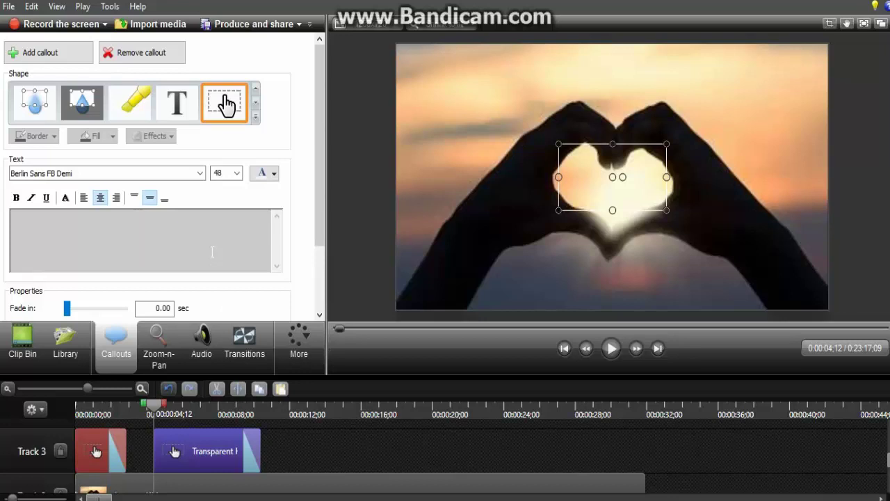
Step: Enter "dejame decirte que eres muy hermosa y muy especial" as the second callout's text
{"action": "type", "text": "dejam"}
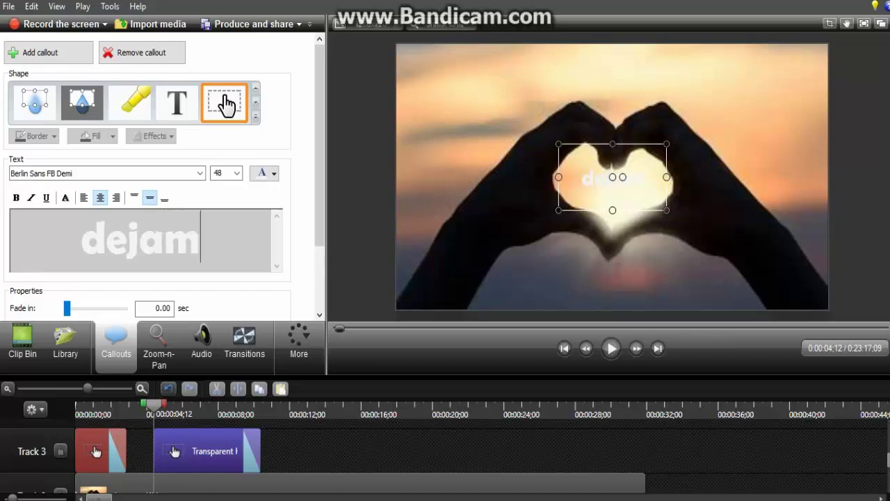
{"action": "type", "text": "e deci"}
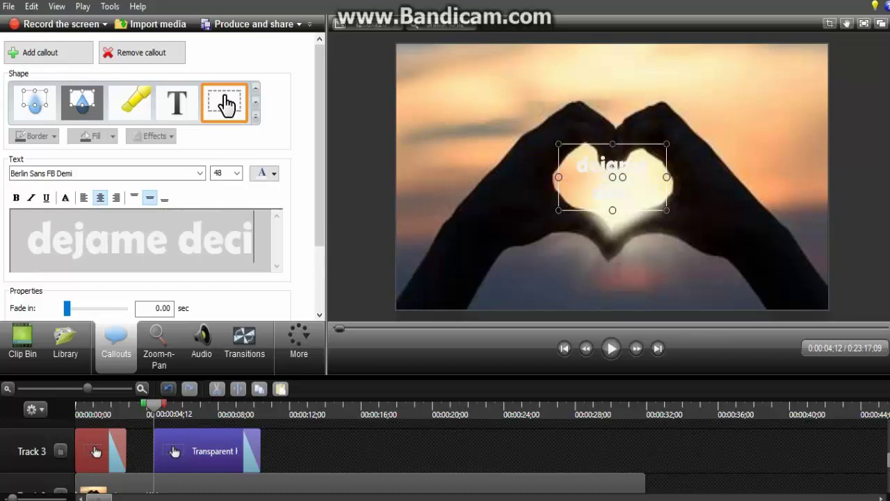
{"action": "type", "text": "rte q"}
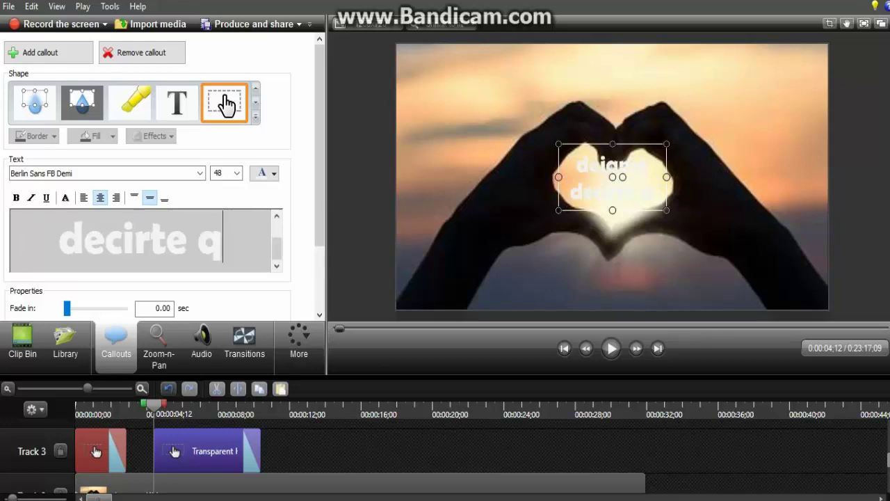
{"action": "type", "text": "ue eres"}
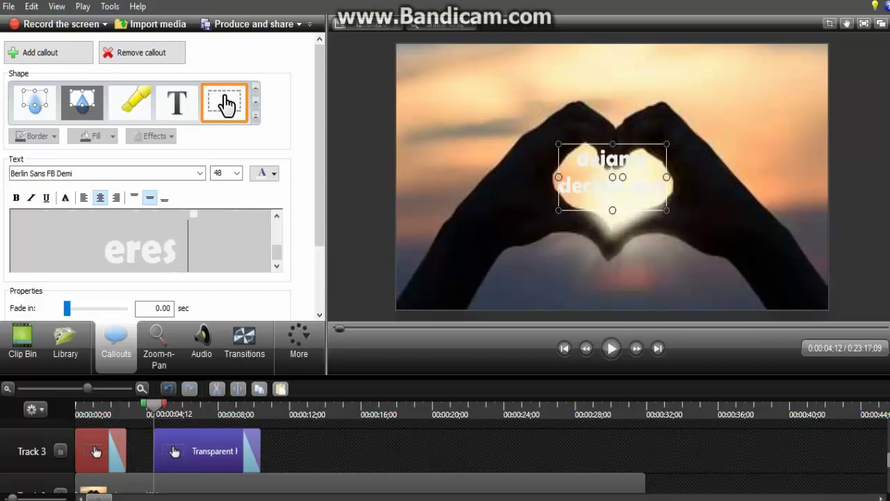
{"action": "type", "text": " muy hermo"}
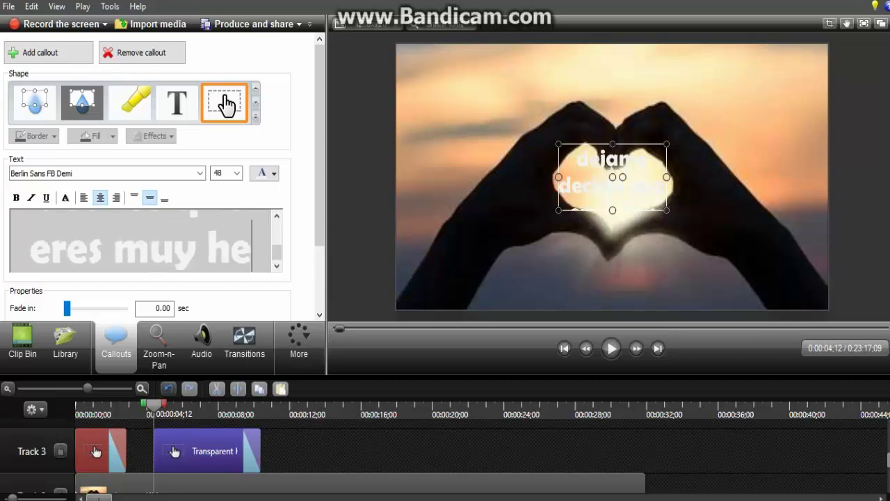
{"action": "type", "text": "sa"}
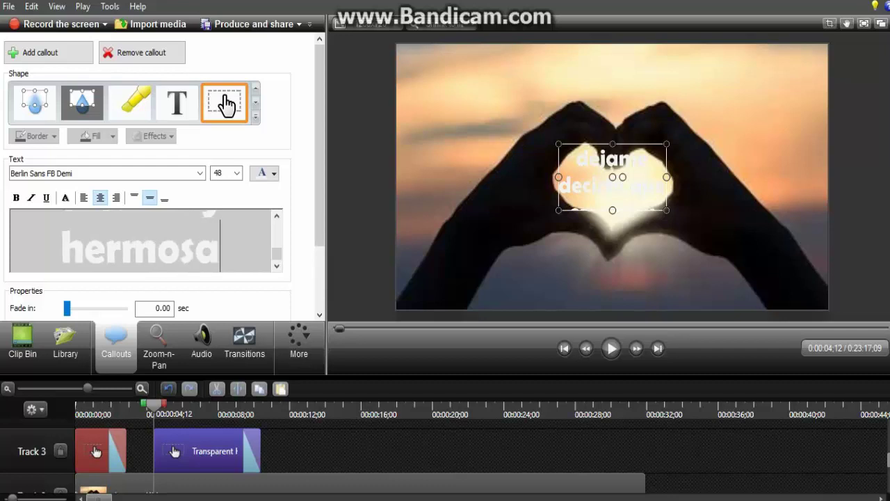
{"action": "type", "text": " y"}
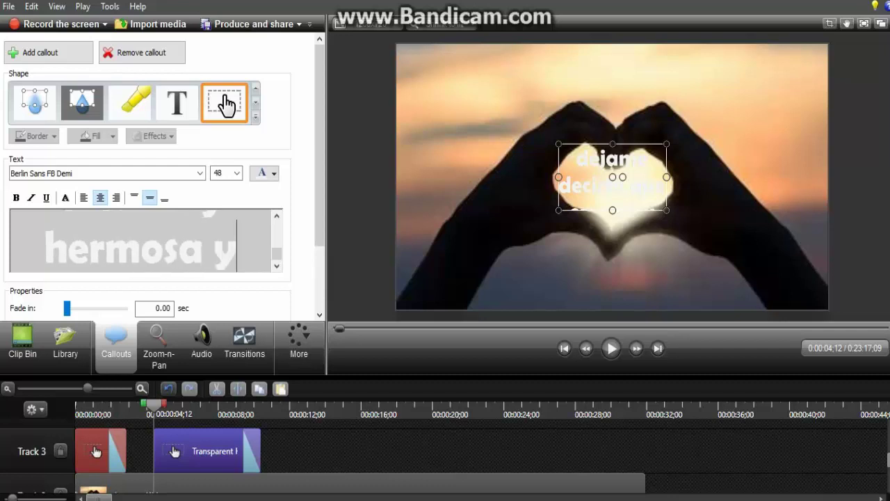
{"action": "type", "text": " muy"}
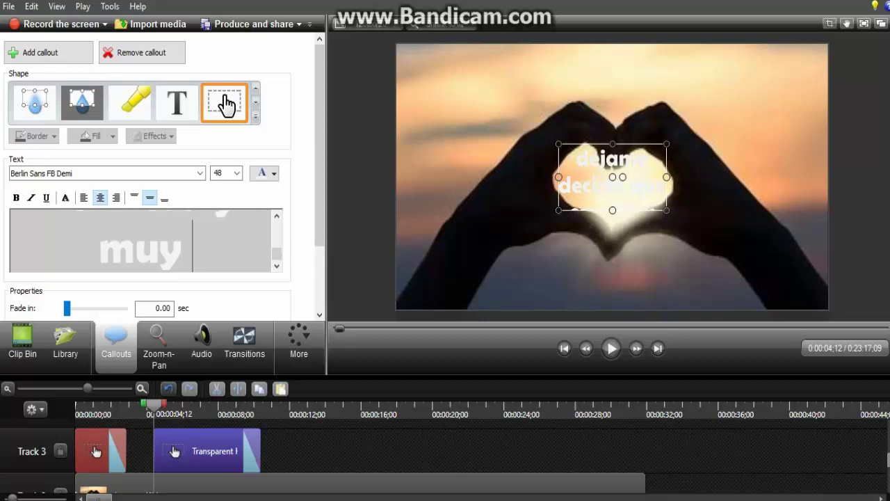
{"action": "type", "text": " especi"}
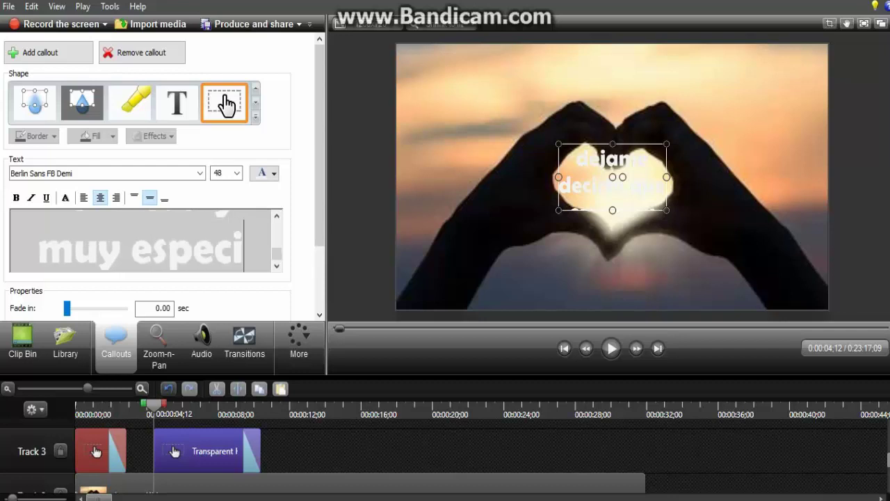
{"action": "type", "text": "al"}
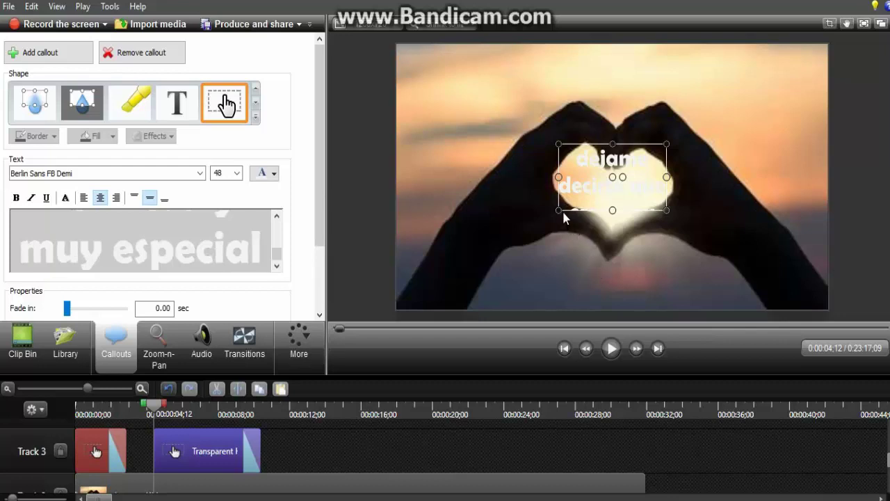
Step: Enlarge the second callout over the top of the heart, and shorten its clip to end at about 7 seconds
{"action": "left_click_drag", "start_coordinate": [559, 210], "coordinate": [477, 270]}
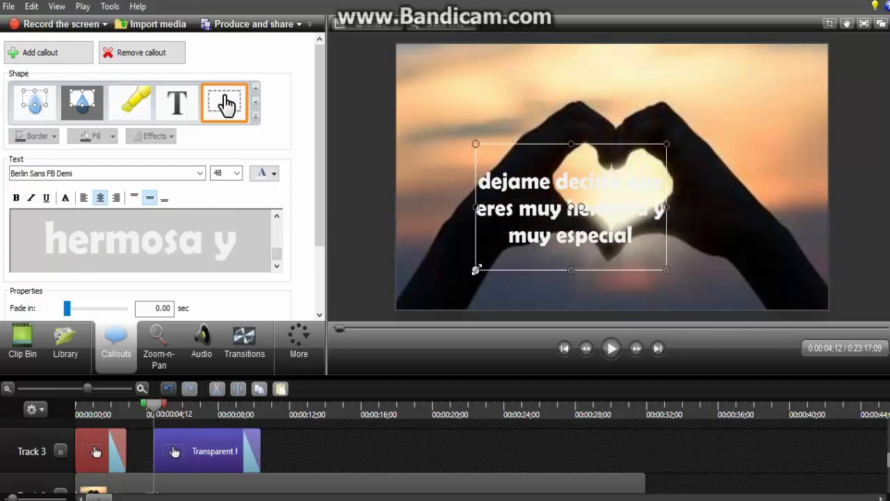
{"action": "left_click_drag", "start_coordinate": [539, 237], "coordinate": [553, 148]}
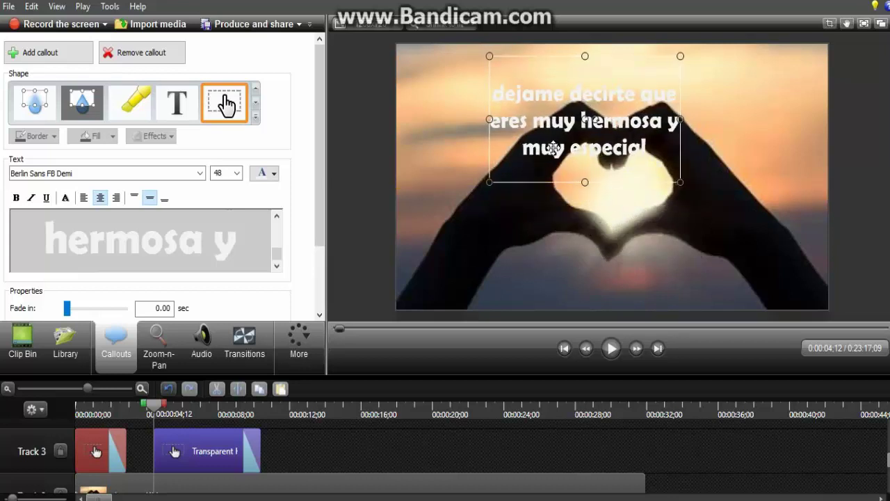
{"action": "left_click_drag", "start_coordinate": [260, 450], "coordinate": [200, 454]}
Step: Add a third hotspot callout on Track 3 at 0:00:08;19
{"action": "left_click_drag", "start_coordinate": [156, 410], "coordinate": [231, 433]}
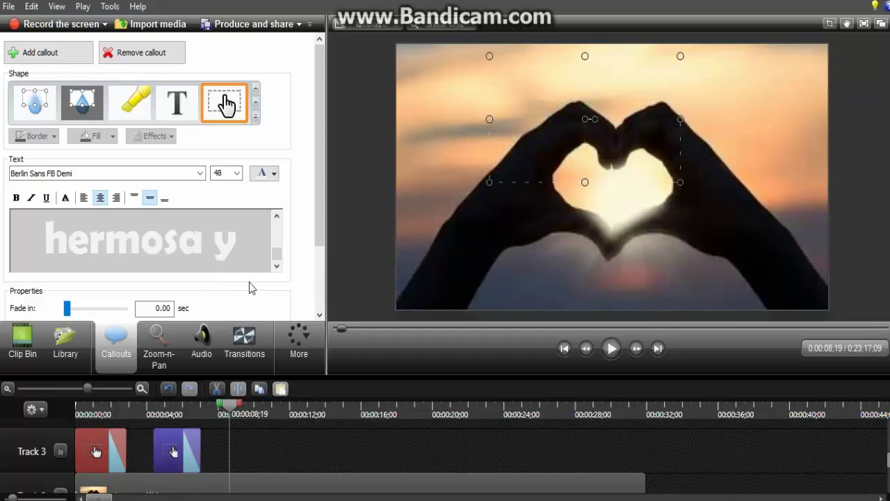
{"action": "left_click", "coordinate": [352, 239]}
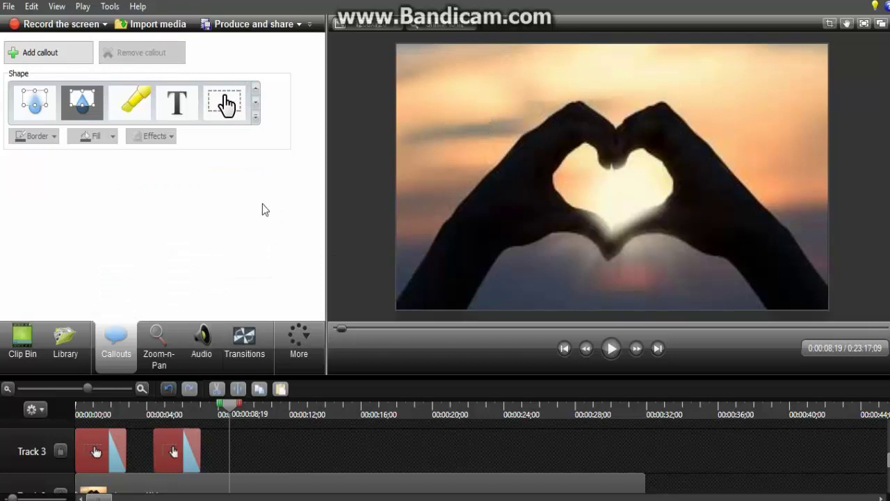
{"action": "left_click", "coordinate": [230, 115]}
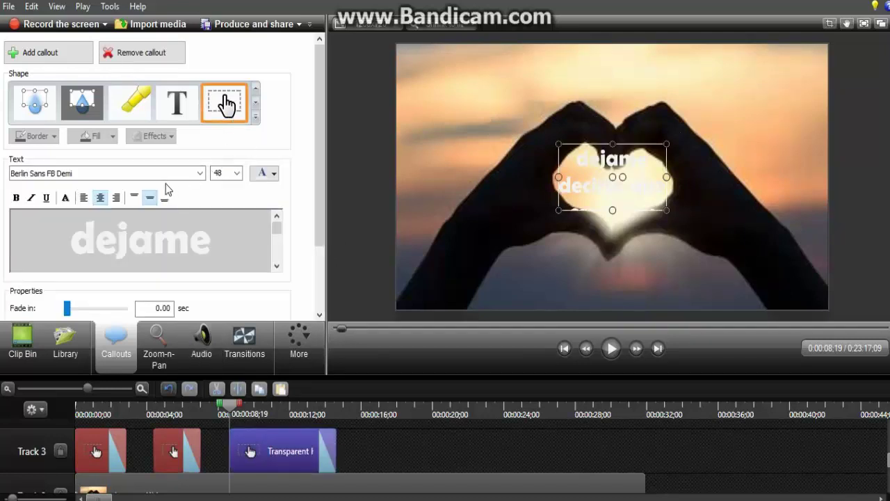
Step: Clear the text carried over into the third callout and shorten its clip to end at about 11 seconds
{"action": "key", "text": "ctrl+a"}
{"action": "left_click_drag", "start_coordinate": [212, 239], "coordinate": [247, 234]}
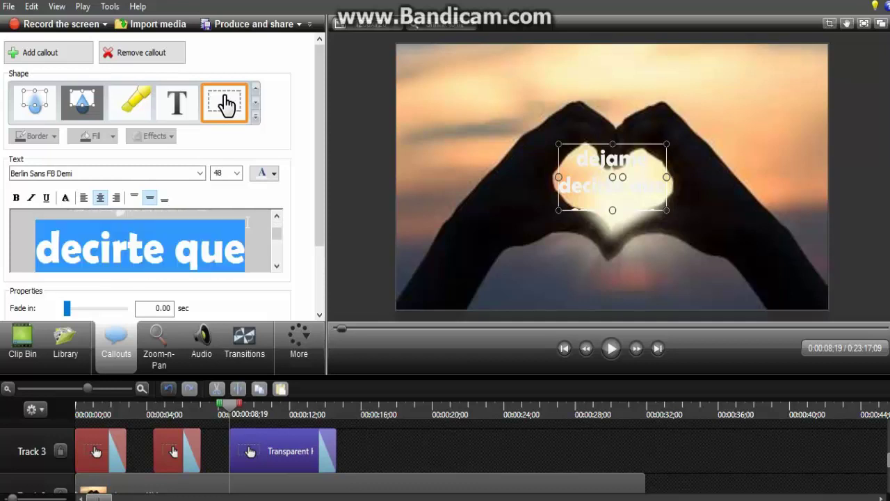
{"action": "left_click", "coordinate": [267, 238]}
{"action": "triple_click", "coordinate": [267, 239]}
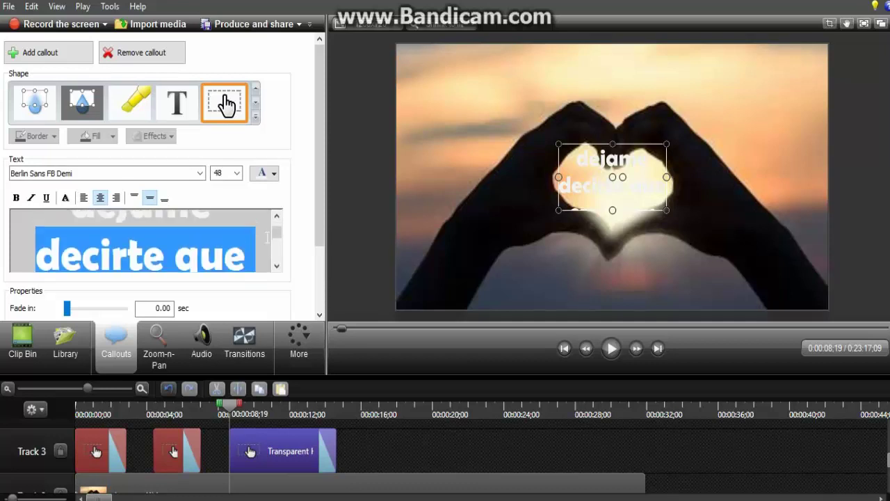
{"action": "scroll", "coordinate": [264, 236], "scroll_direction": "up", "scroll_amount": 1}
{"action": "scroll", "coordinate": [264, 235], "scroll_direction": "down", "scroll_amount": 1}
{"action": "scroll", "coordinate": [261, 230], "scroll_direction": "up", "scroll_amount": 1}
{"action": "key", "text": "Left"}
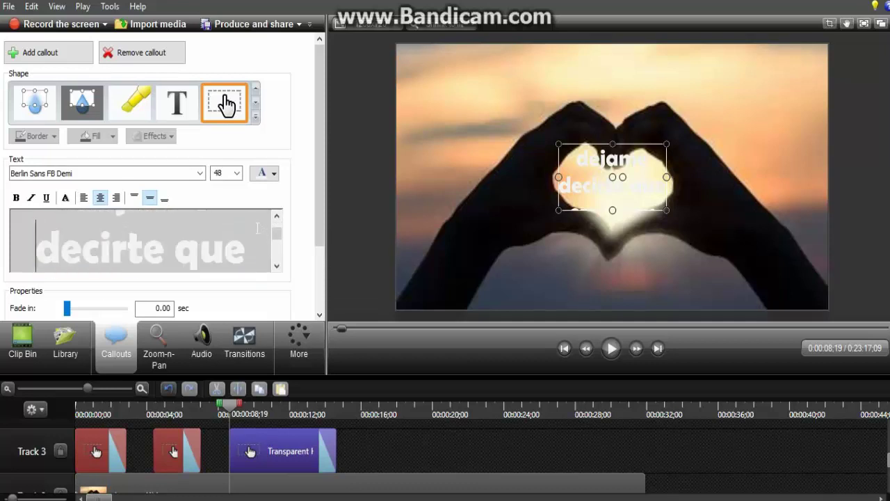
{"action": "triple_click", "coordinate": [264, 231]}
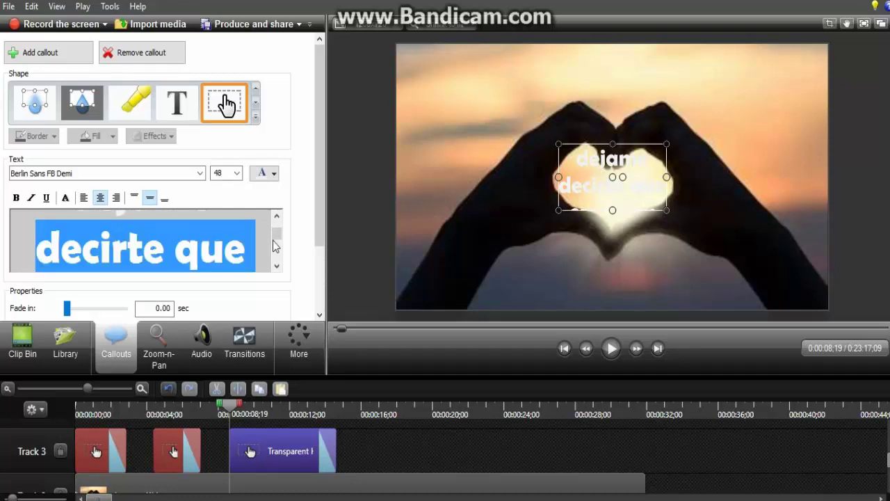
{"action": "key", "text": "Delete"}
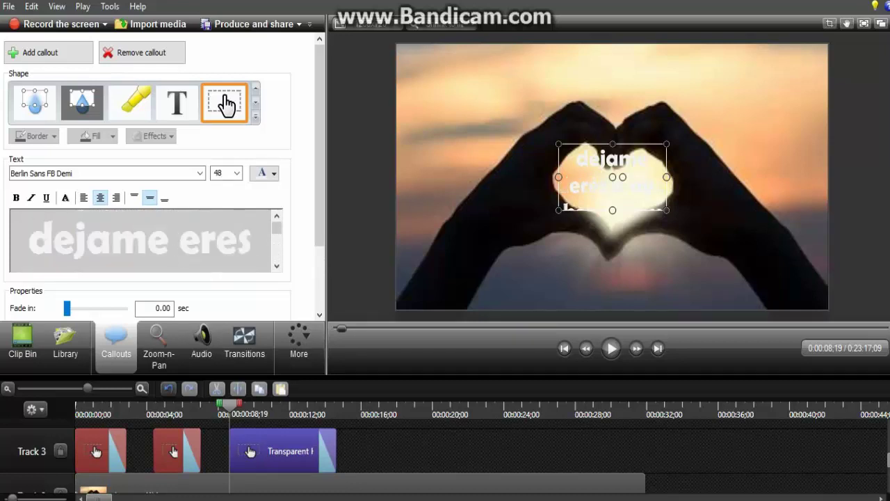
{"action": "key", "text": "ctrl+a"}
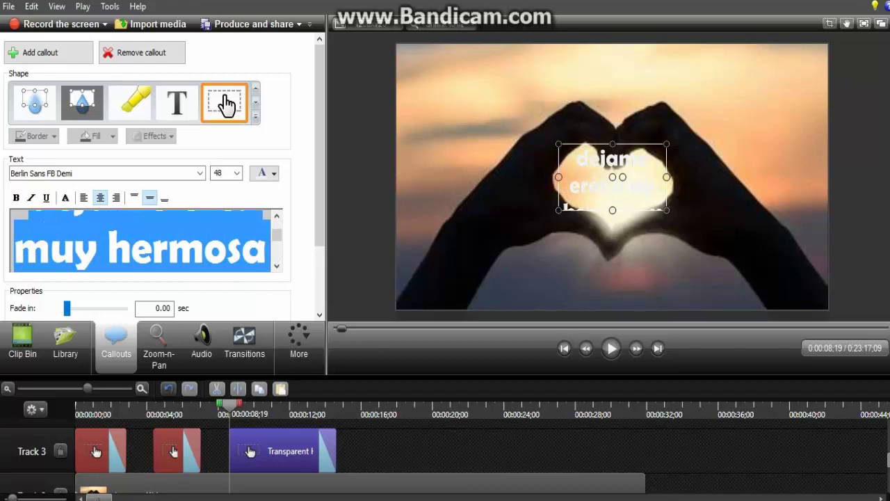
{"action": "key", "text": "Down"}
{"action": "left_click_drag", "start_coordinate": [201, 237], "coordinate": [82, 261]}
{"action": "key", "text": "Delete"}
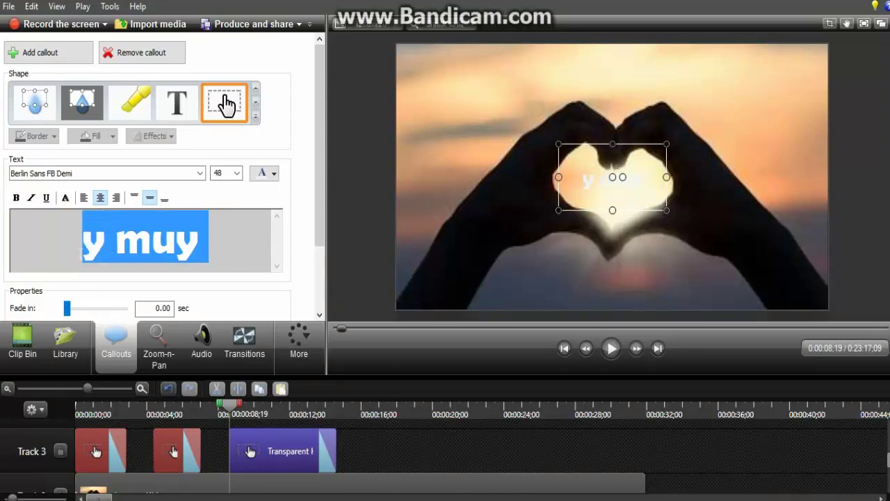
{"action": "key", "text": "Delete"}
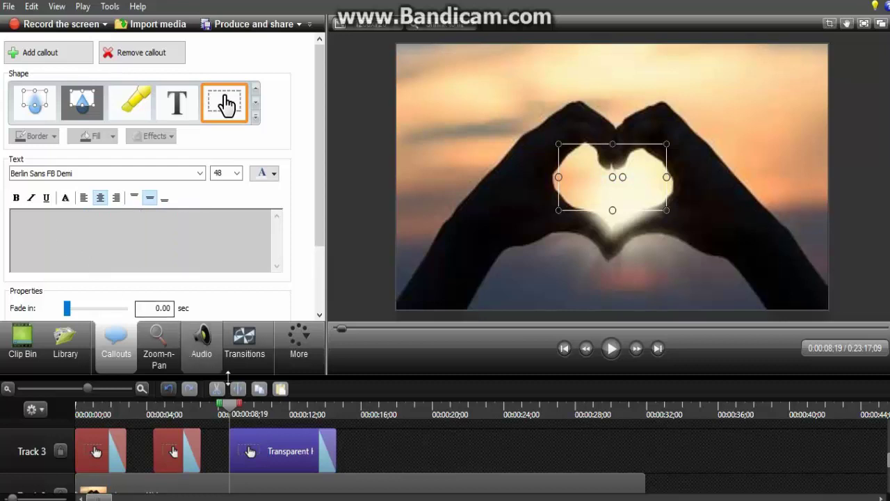
{"action": "left_click_drag", "start_coordinate": [335, 454], "coordinate": [272, 457]}
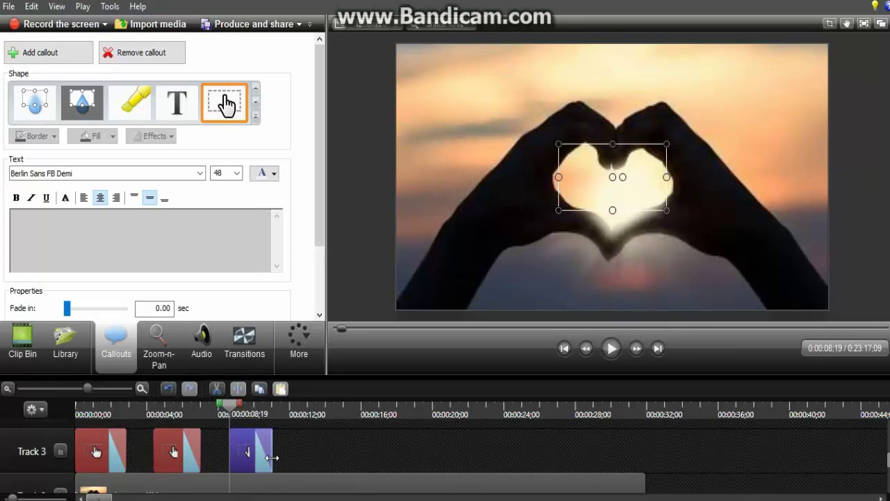
Step: Enter "eres tan preciosa como las flores" as the third callout's text
{"action": "left_click", "coordinate": [150, 249]}
{"action": "type", "text": "eres"}
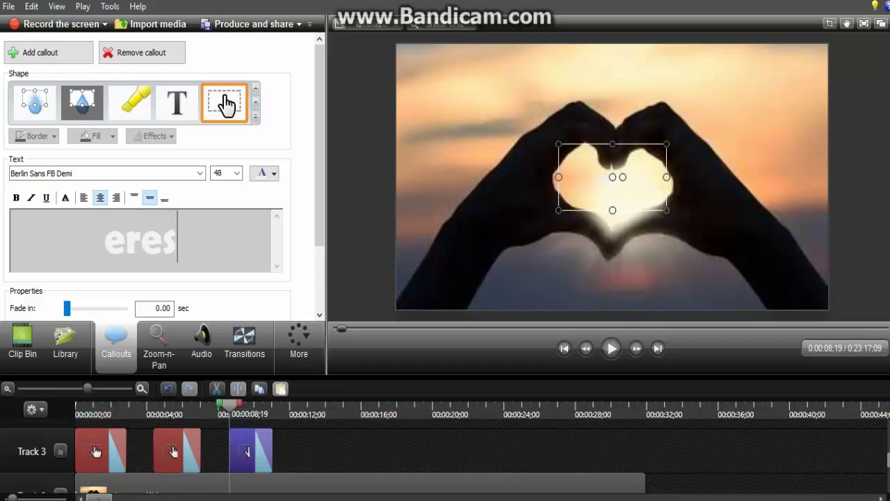
{"action": "type", "text": " tan"}
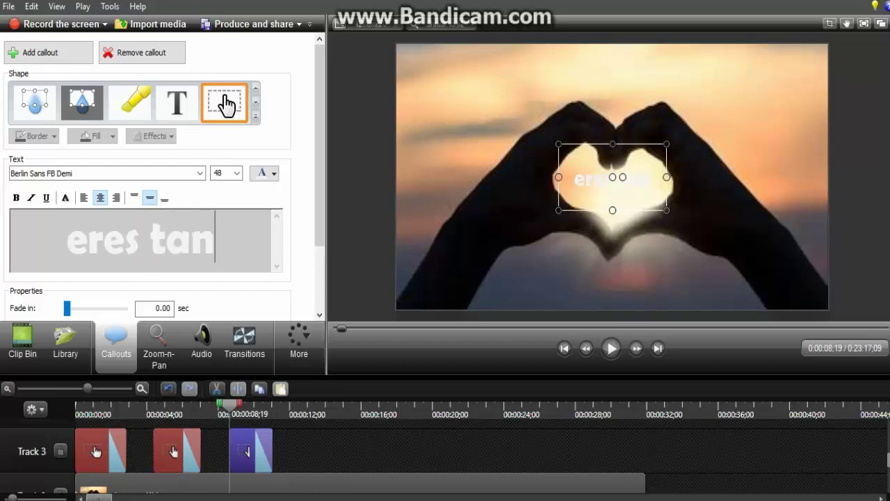
{"action": "type", "text": " pre"}
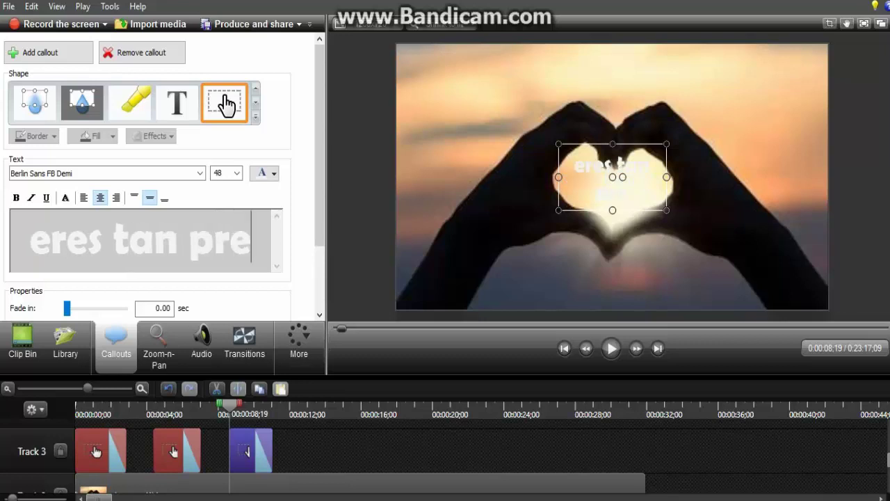
{"action": "type", "text": "ciosa"}
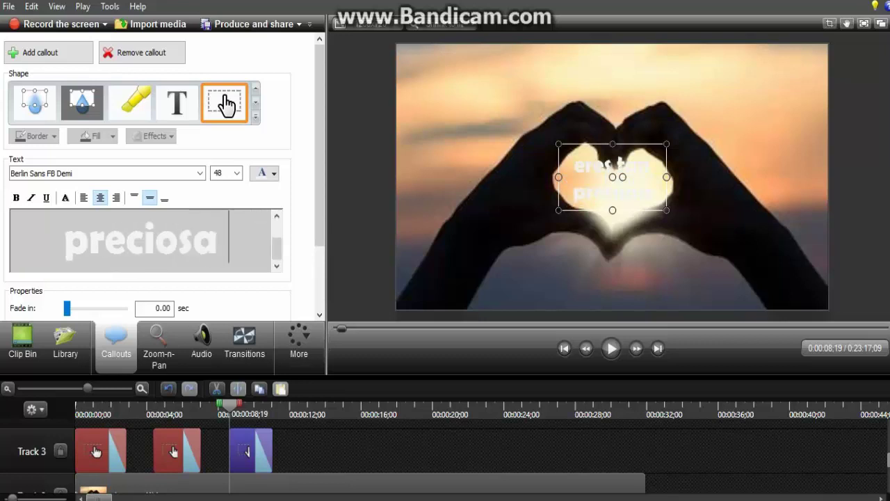
{"action": "type", "text": " c"}
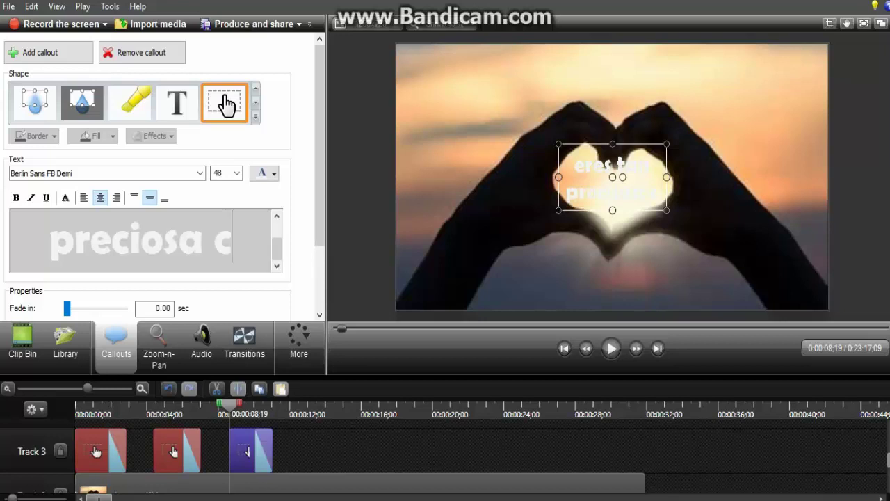
{"action": "type", "text": "omo las"}
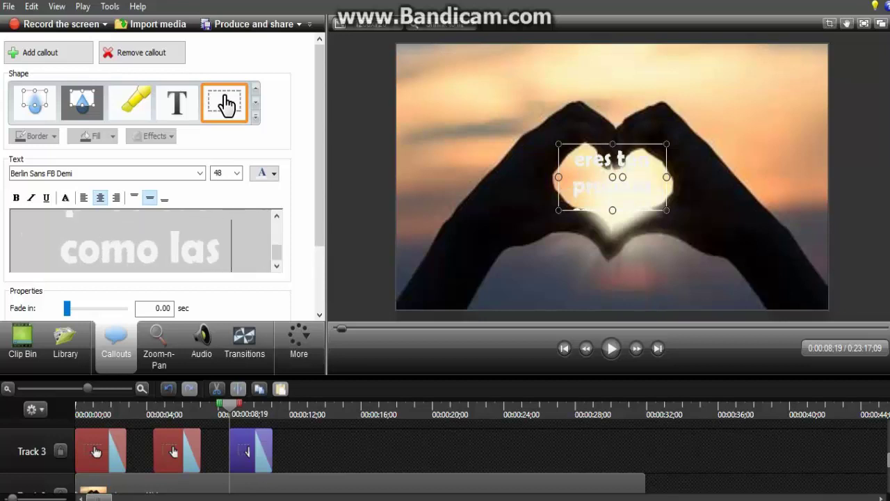
{"action": "type", "text": " flores"}
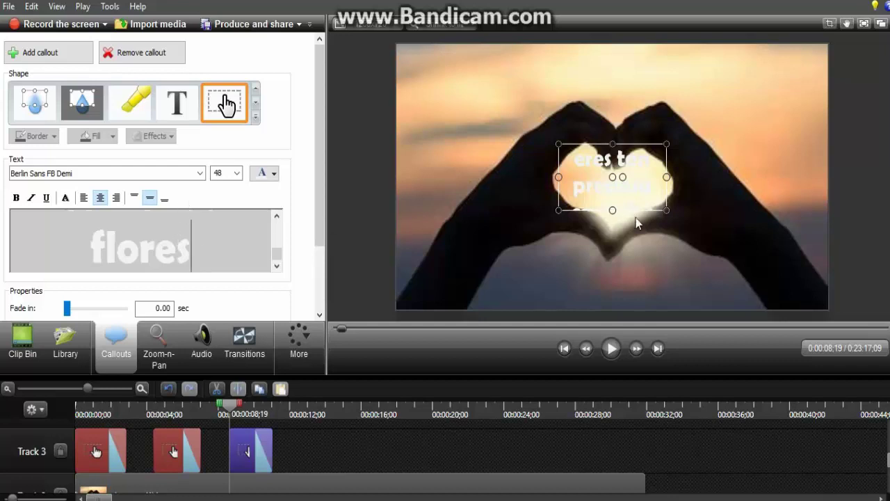
Step: Enlarge the third callout until its whole text fits and move it up to the image's upper edge, above the heart
{"action": "left_click_drag", "start_coordinate": [612, 210], "coordinate": [612, 252]}
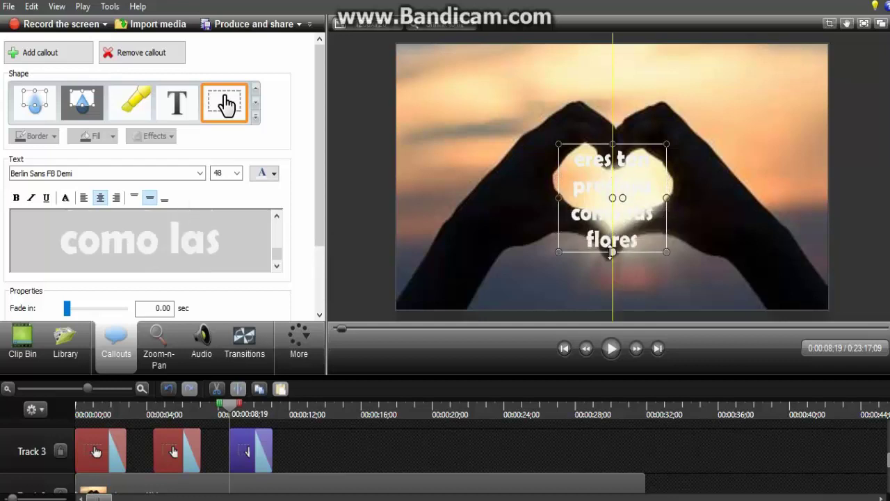
{"action": "left_click_drag", "start_coordinate": [672, 200], "coordinate": [717, 201]}
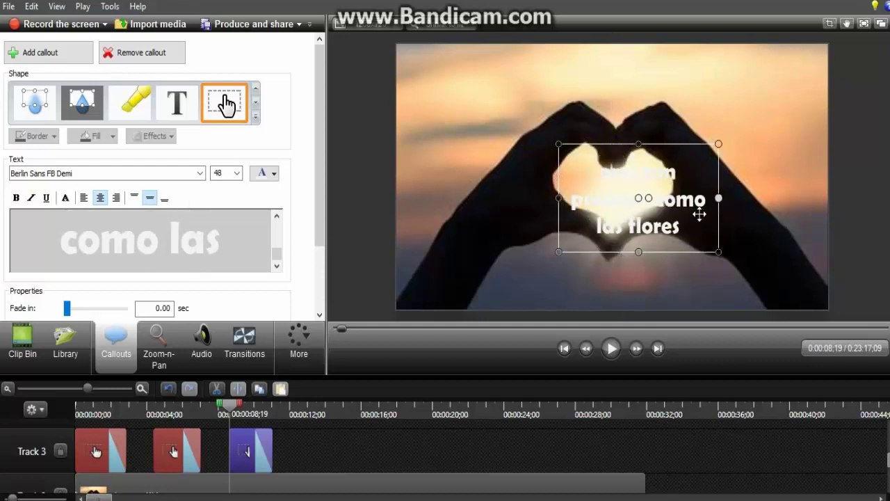
{"action": "left_click_drag", "start_coordinate": [632, 220], "coordinate": [608, 127]}
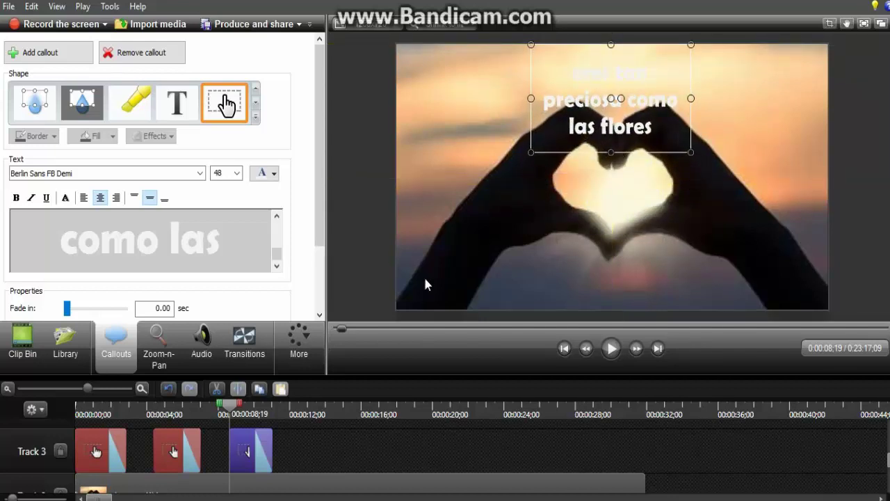
Step: Add a fourth hotspot callout on Track 3 at 0:00:13;27 and clear the text it carries over
{"action": "left_click_drag", "start_coordinate": [230, 410], "coordinate": [322, 419]}
{"action": "left_click", "coordinate": [359, 293]}
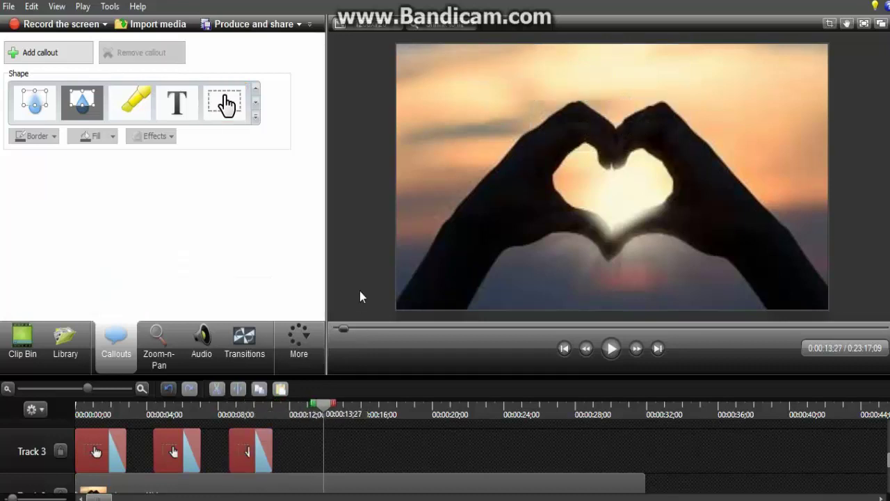
{"action": "left_click", "coordinate": [226, 105]}
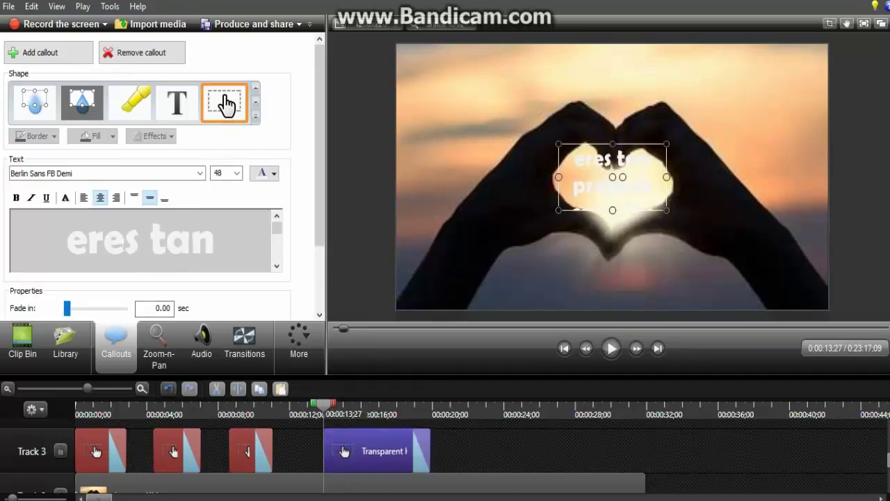
{"action": "left_click_drag", "start_coordinate": [109, 255], "coordinate": [236, 270]}
{"action": "key", "text": "ctrl+v"}
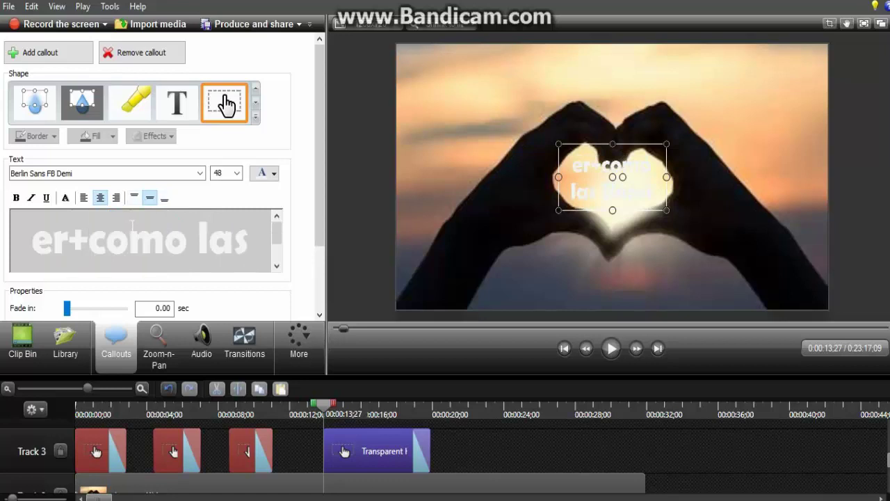
{"action": "left_click_drag", "start_coordinate": [38, 232], "coordinate": [135, 260]}
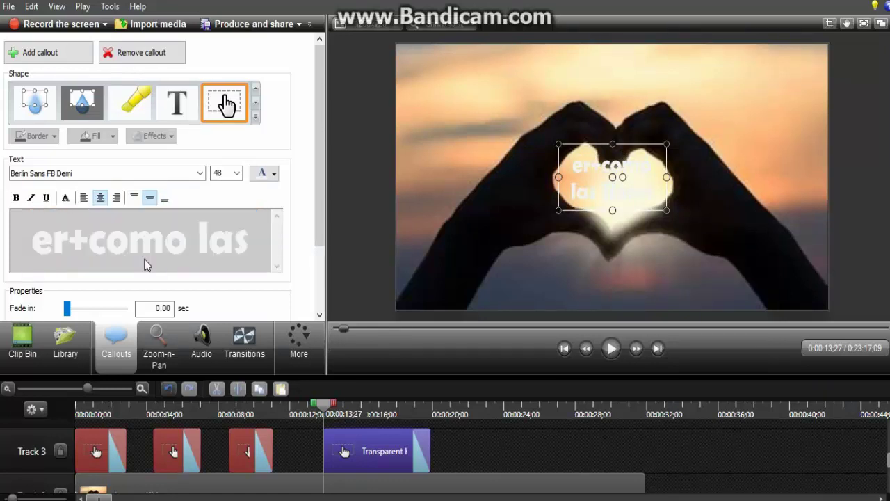
{"action": "key", "text": "BackSpace"}
{"action": "left_click_drag", "start_coordinate": [80, 244], "coordinate": [190, 263]}
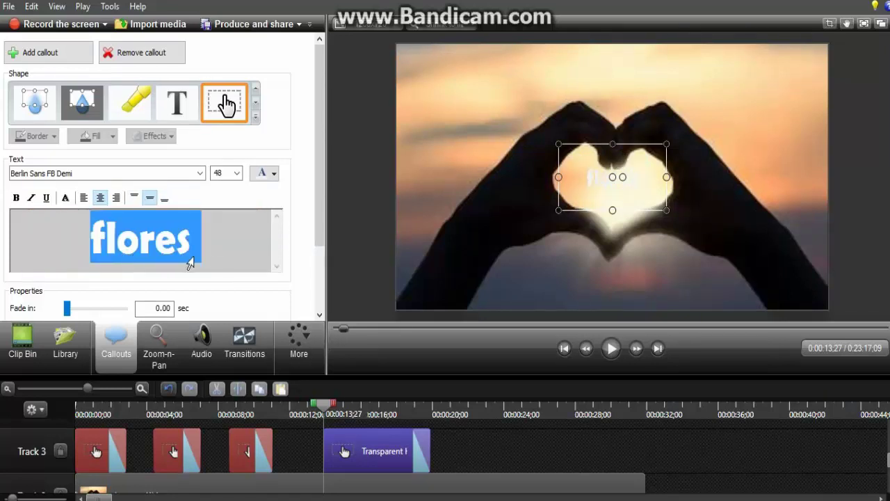
{"action": "key", "text": "BackSpace"}
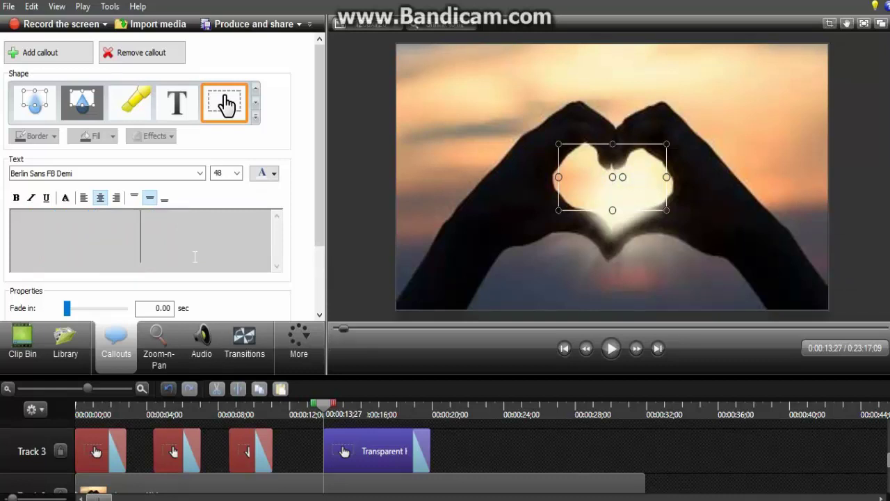
Step: Enter "eres un encanto" as the fourth callout's text and place the callout above the hands, widened to fit one line
{"action": "type", "text": "eres un "}
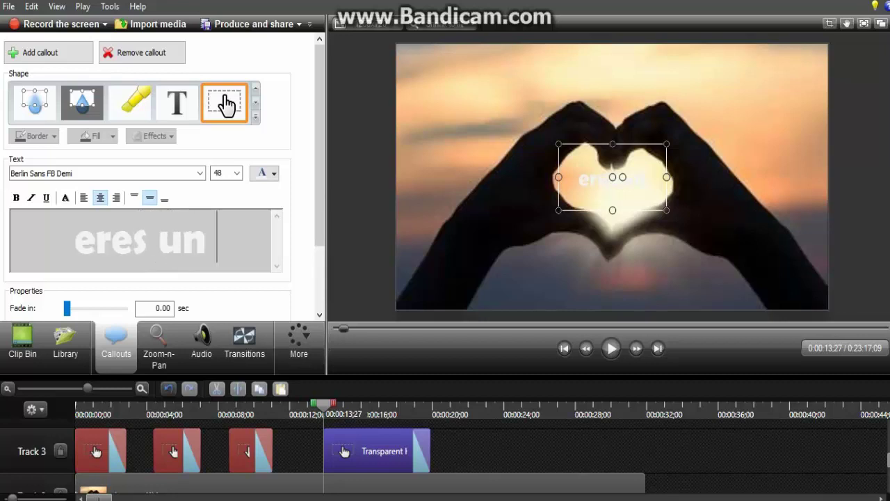
{"action": "type", "text": "en"}
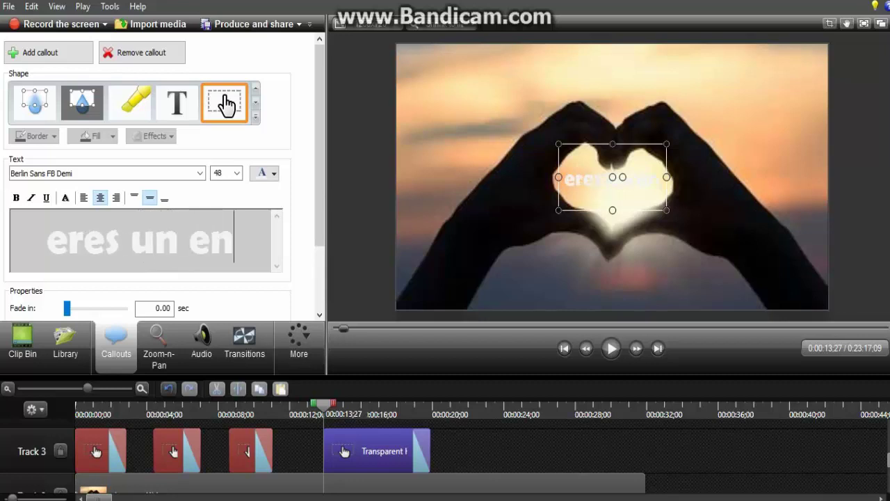
{"action": "type", "text": "canto"}
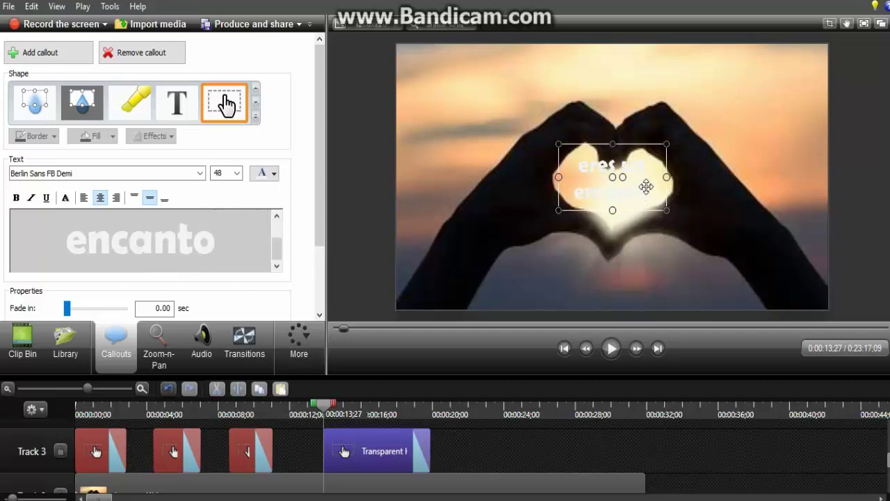
{"action": "left_click_drag", "start_coordinate": [667, 177], "coordinate": [722, 179]}
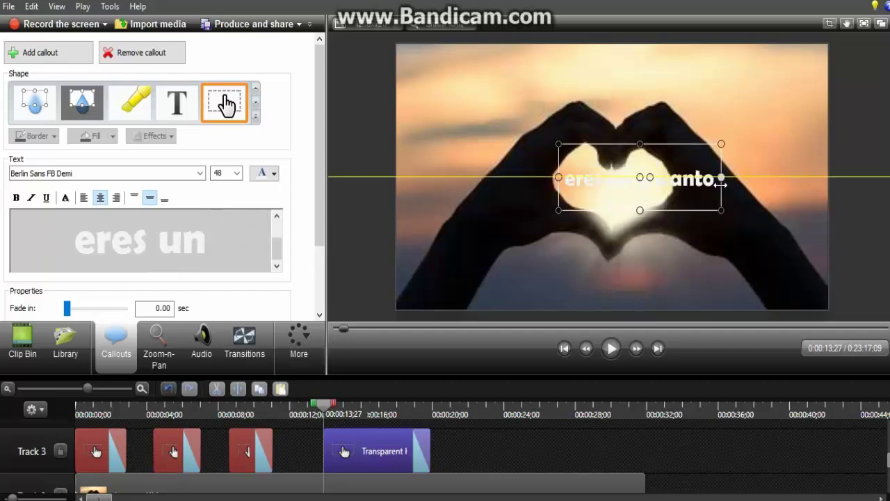
{"action": "left_click_drag", "start_coordinate": [641, 194], "coordinate": [606, 105]}
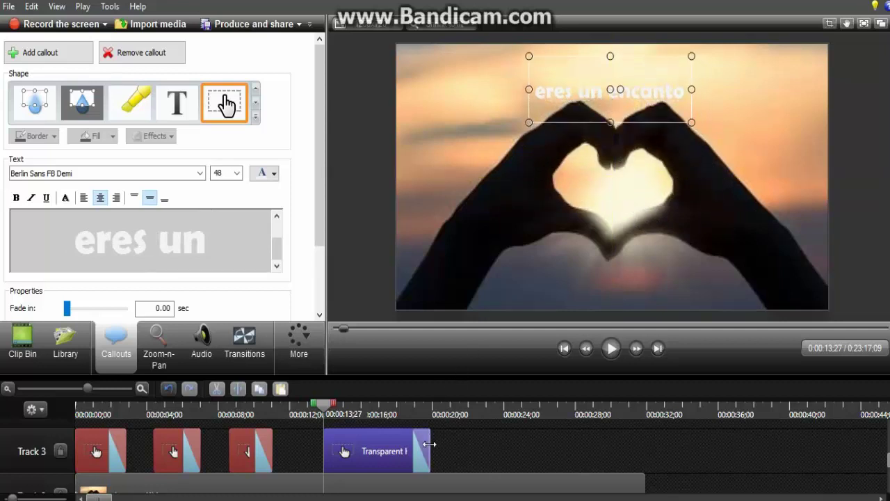
Step: Shorten the fourth callout's clip to end at about 15.5 seconds and move the playhead to 0:00:18;13
{"action": "left_click_drag", "start_coordinate": [428, 440], "coordinate": [351, 441]}
{"action": "left_click_drag", "start_coordinate": [329, 405], "coordinate": [407, 426]}
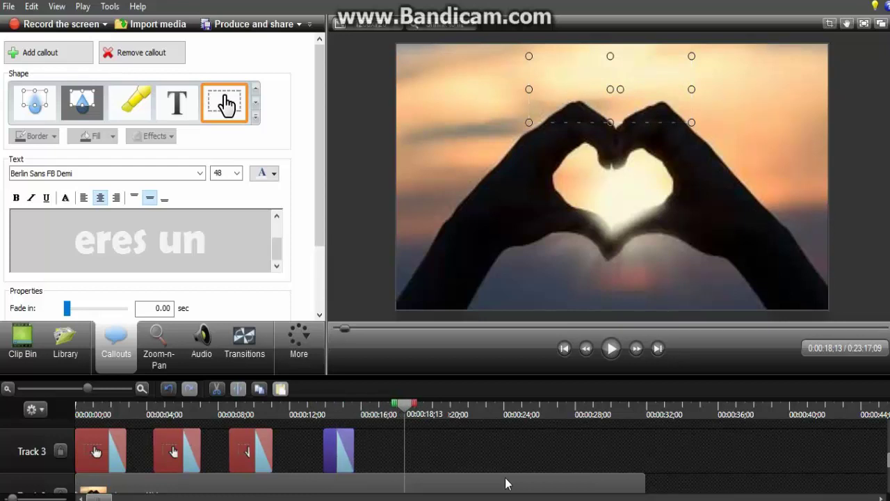
{"action": "scroll", "coordinate": [577, 478], "scroll_direction": "down", "scroll_amount": 2}
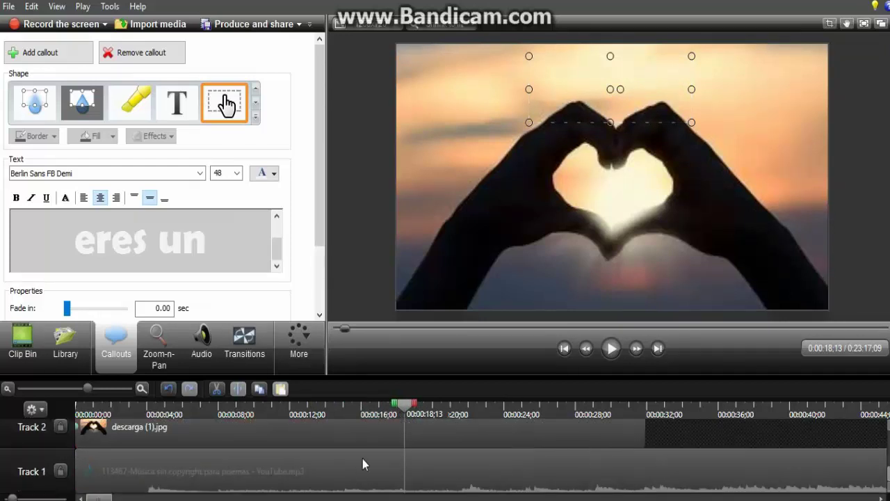
{"action": "scroll", "coordinate": [476, 460], "scroll_direction": "up", "scroll_amount": 1}
{"action": "scroll", "coordinate": [477, 459], "scroll_direction": "down", "scroll_amount": 1}
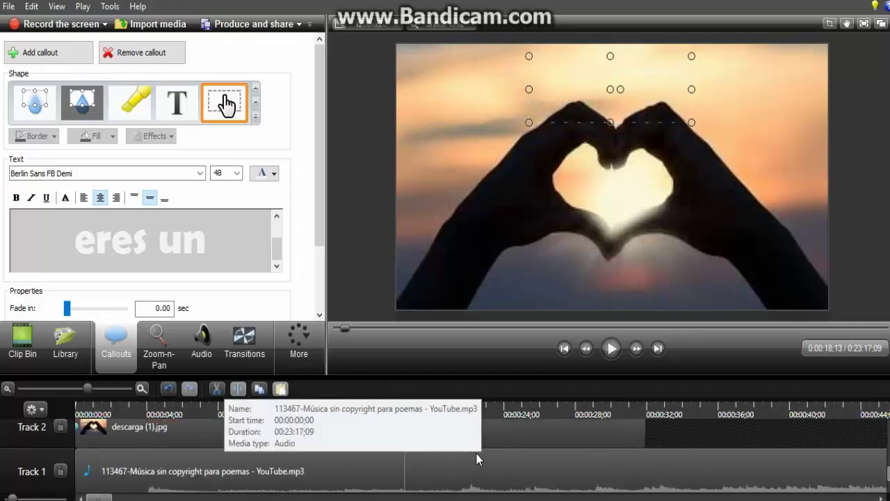
{"action": "scroll", "coordinate": [477, 459], "scroll_direction": "up", "scroll_amount": 2}
{"action": "scroll", "coordinate": [477, 459], "scroll_direction": "down", "scroll_amount": 1}
{"action": "scroll", "coordinate": [476, 460], "scroll_direction": "up", "scroll_amount": 1}
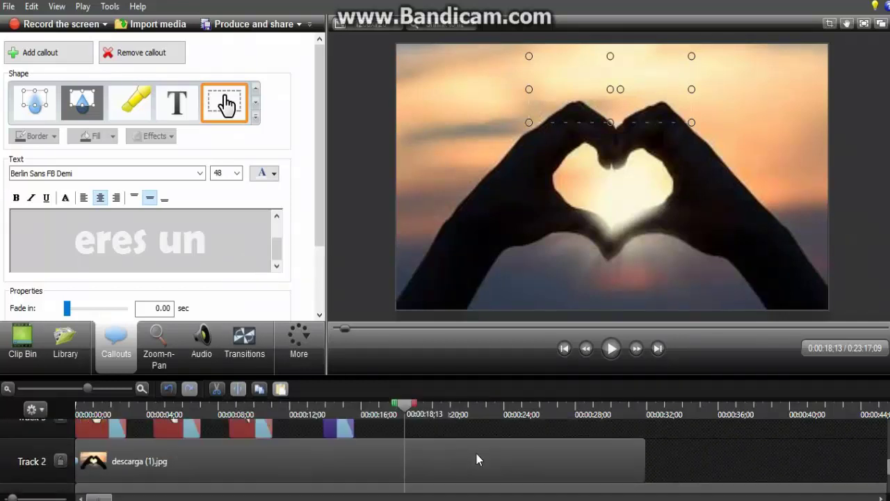
{"action": "scroll", "coordinate": [476, 459], "scroll_direction": "up", "scroll_amount": 2}
{"action": "scroll", "coordinate": [476, 460], "scroll_direction": "down", "scroll_amount": 3}
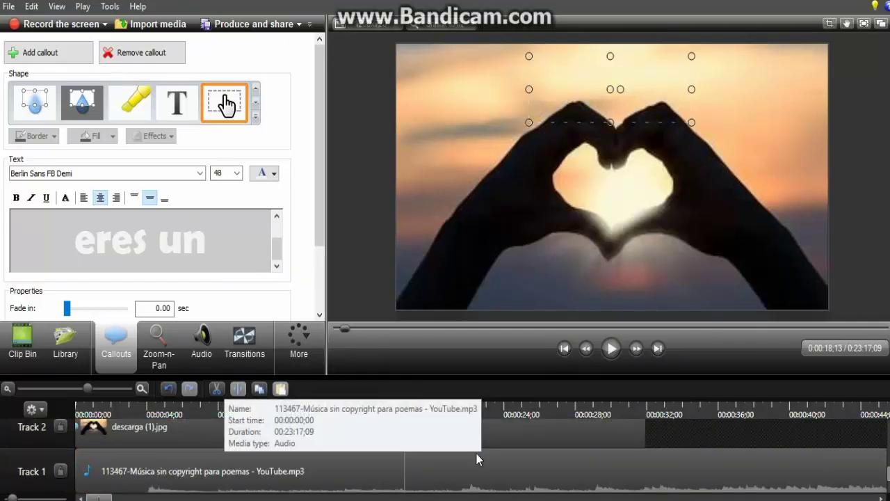
{"action": "scroll", "coordinate": [476, 459], "scroll_direction": "up", "scroll_amount": 1}
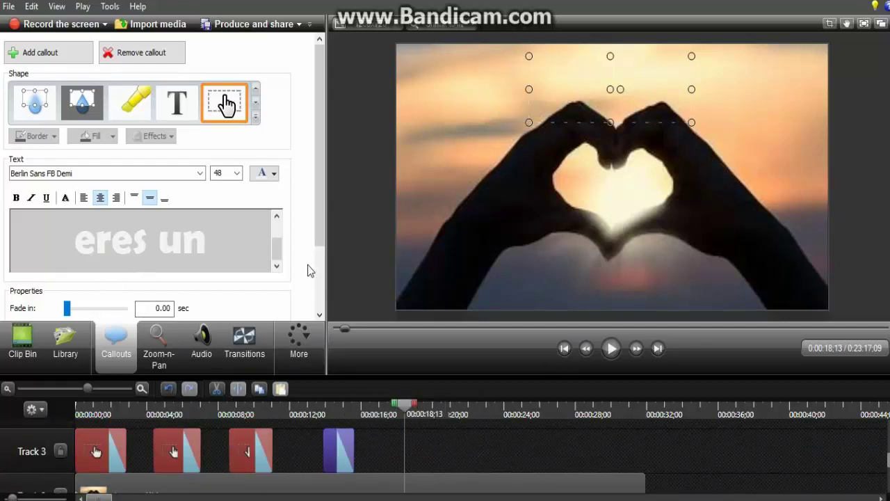
Step: Add a fifth hotspot callout on Track 3 at 0:00:18;13 and clear the text it carries over
{"action": "left_click", "coordinate": [349, 243]}
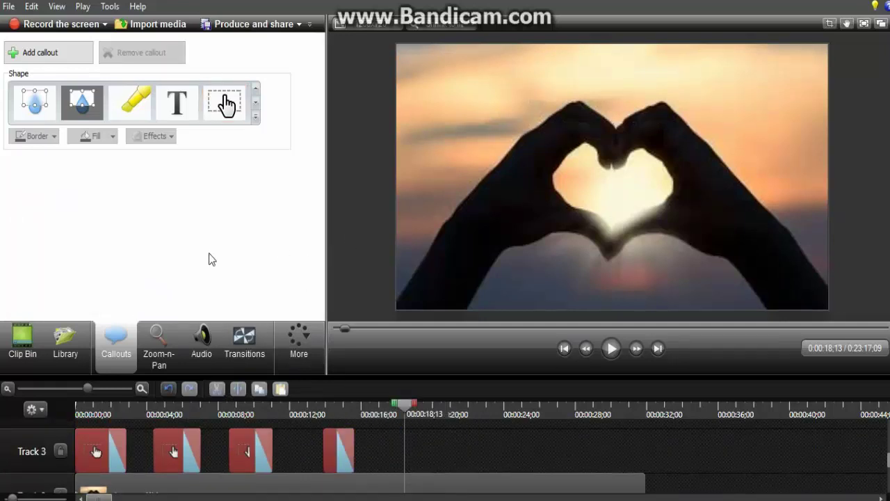
{"action": "left_click", "coordinate": [226, 116]}
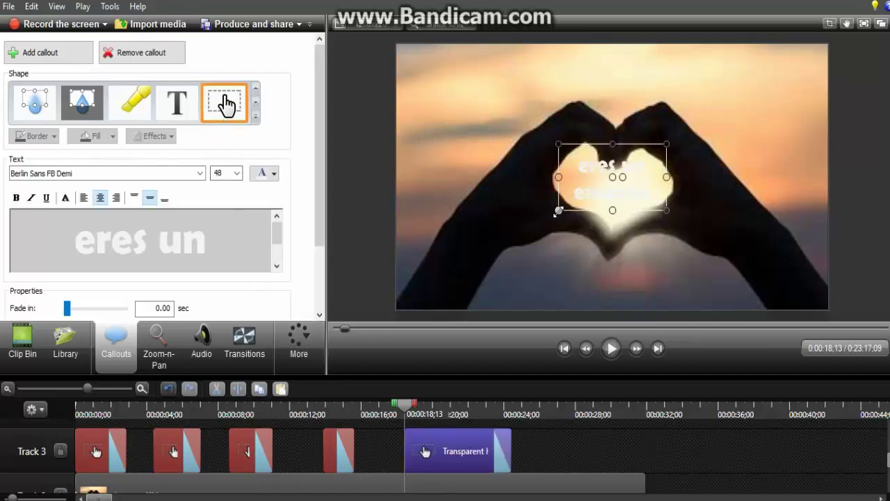
{"action": "left_click_drag", "start_coordinate": [592, 193], "coordinate": [596, 192]}
{"action": "left_click_drag", "start_coordinate": [74, 240], "coordinate": [255, 261]}
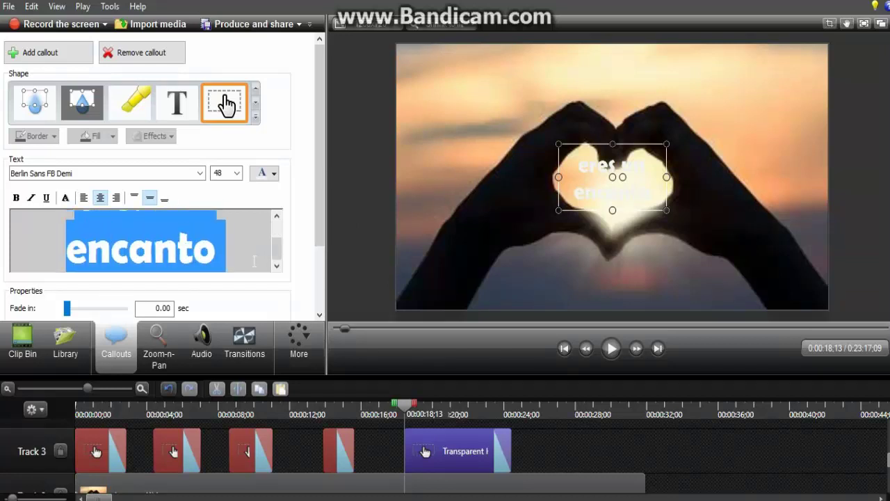
{"action": "key", "text": "Delete"}
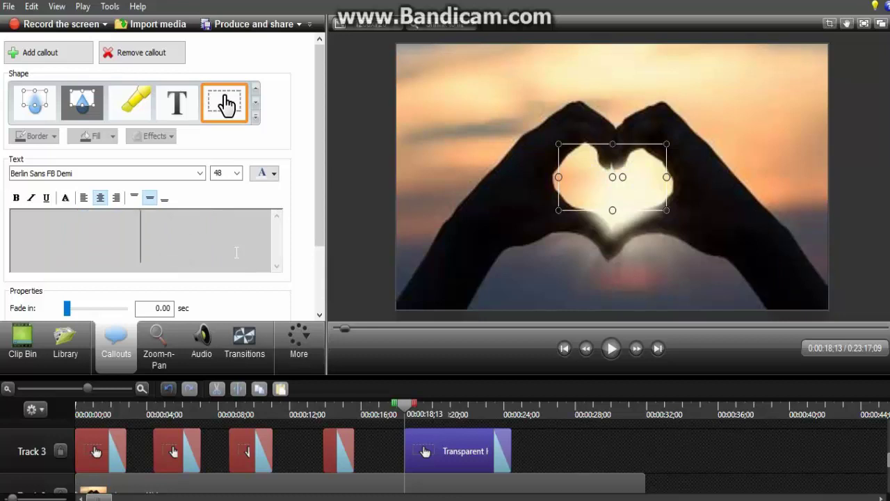
Step: Enter "es tan increible ver tu hermosa sonrisa" as the fifth callout's text
{"action": "type", "text": "es t"}
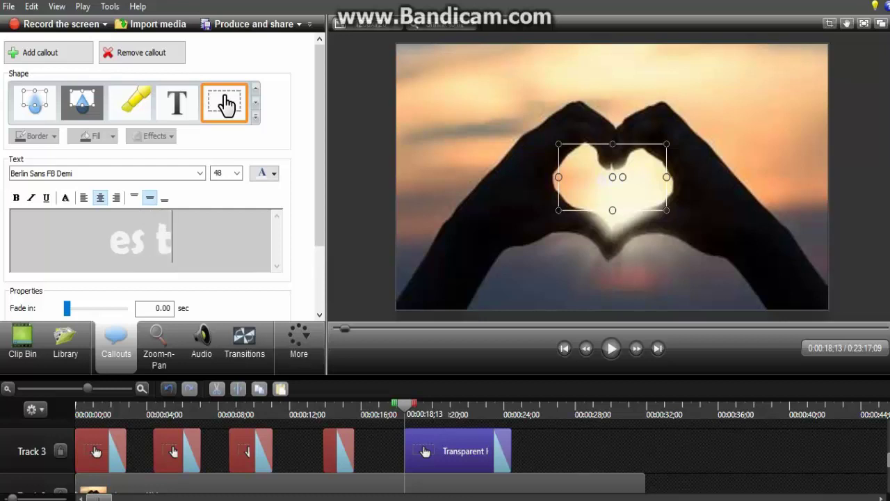
{"action": "type", "text": "an in"}
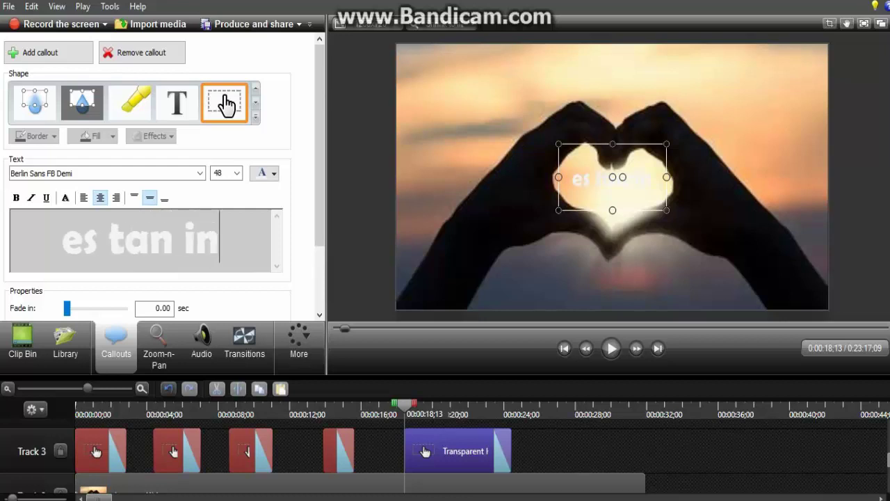
{"action": "type", "text": "creib"}
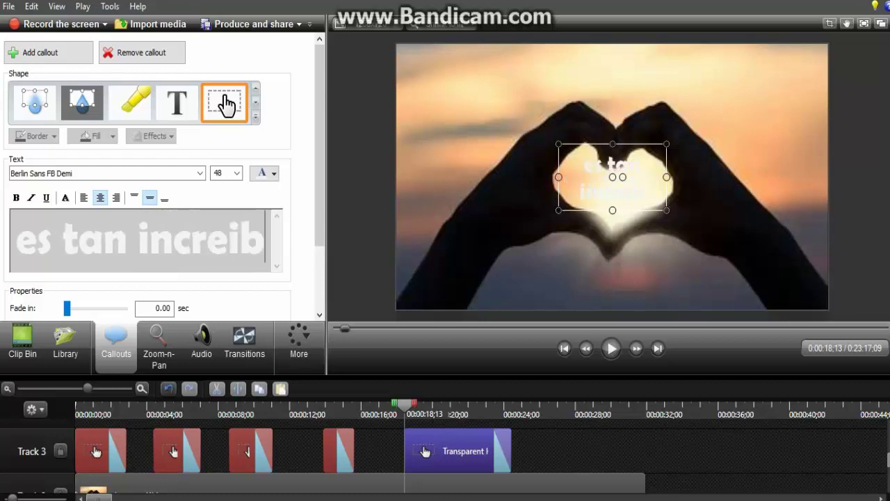
{"action": "type", "text": "le ver"}
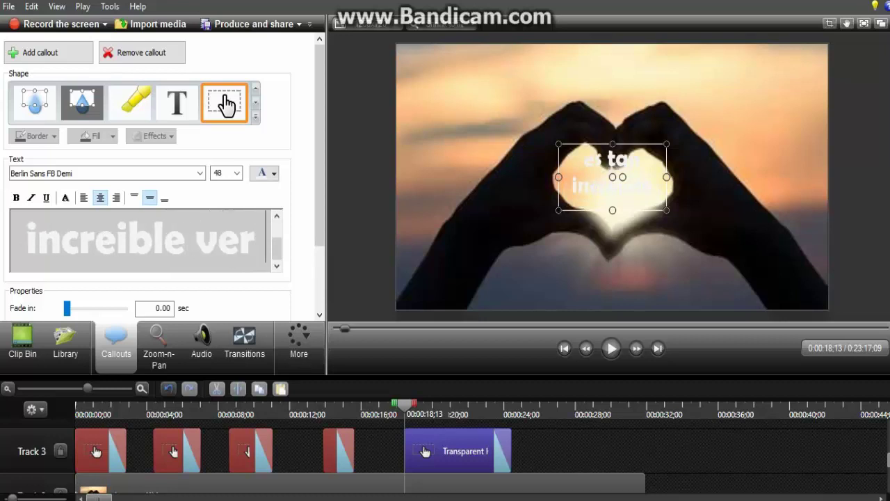
{"action": "type", "text": " tu hermosa"}
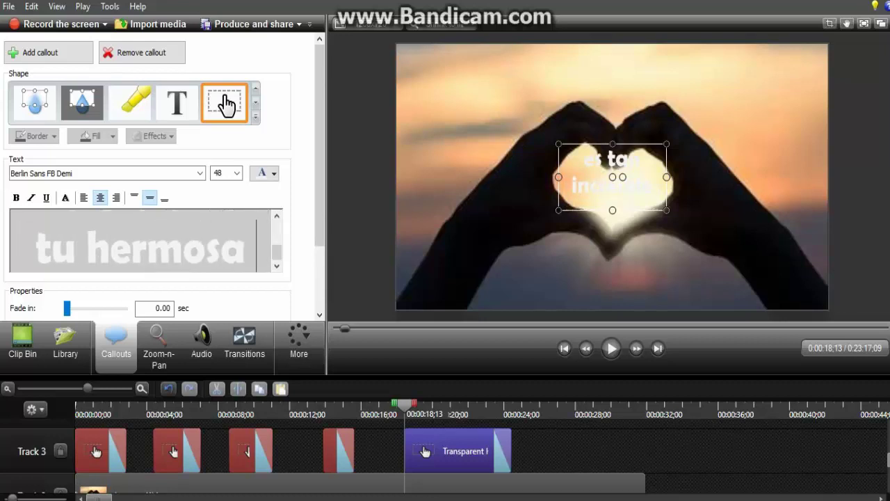
{"action": "type", "text": " sonr"}
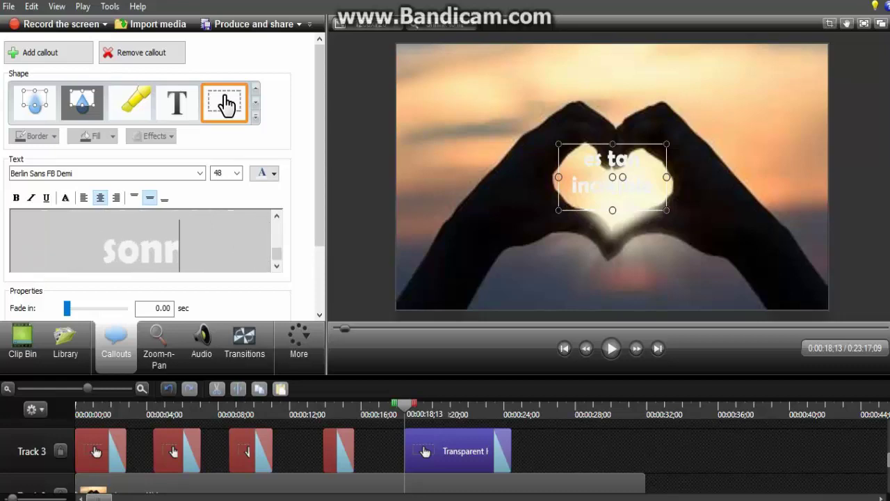
{"action": "type", "text": "isa"}
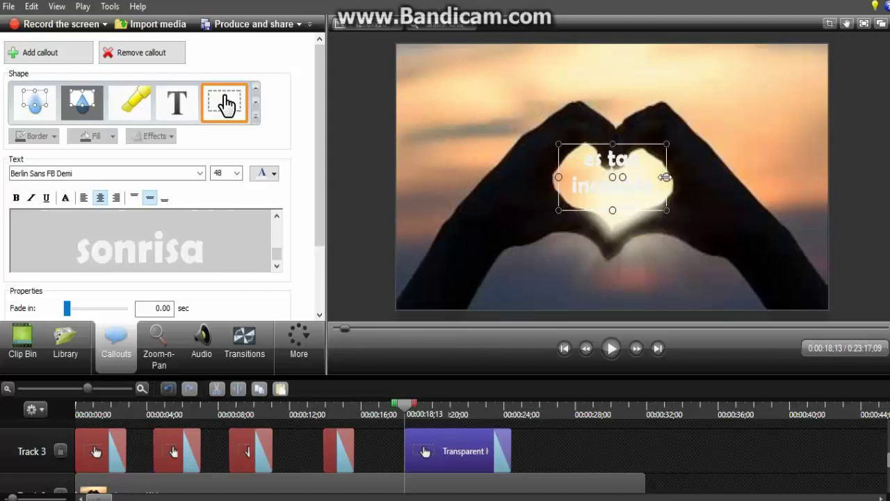
Step: Enlarge the fifth callout until its whole text fits on three lines and move it up, centred over the heart
{"action": "left_click_drag", "start_coordinate": [666, 177], "coordinate": [735, 177]}
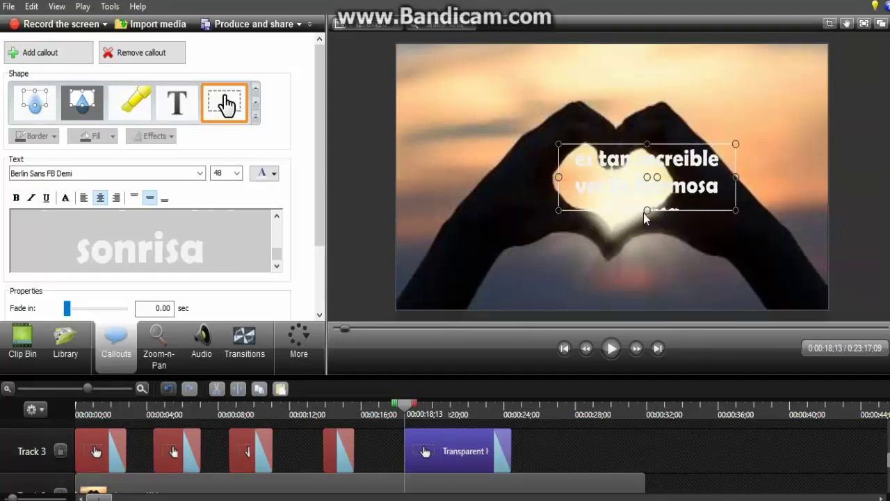
{"action": "left_click_drag", "start_coordinate": [645, 206], "coordinate": [608, 272]}
{"action": "left_click_drag", "start_coordinate": [608, 272], "coordinate": [605, 276]}
{"action": "left_click_drag", "start_coordinate": [610, 186], "coordinate": [624, 112]}
{"action": "left_click_drag", "start_coordinate": [608, 224], "coordinate": [596, 154]}
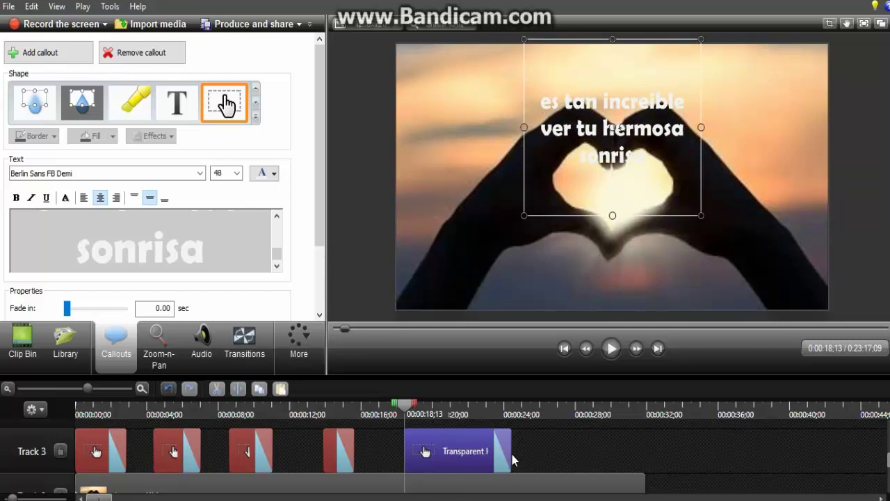
Step: Shorten the fifth callout's clip to a duration of 0:00:02;10 and move the playhead to 0:00:22;04
{"action": "left_click_drag", "start_coordinate": [513, 459], "coordinate": [445, 456]}
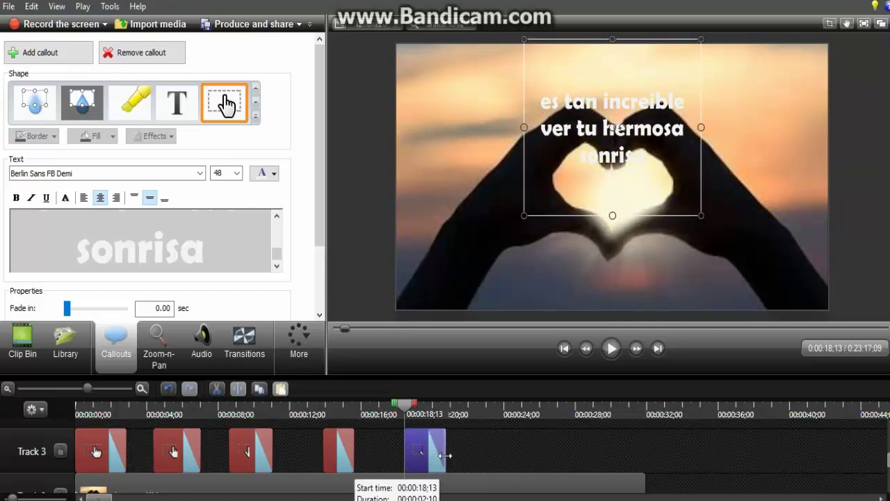
{"action": "left_click", "coordinate": [432, 377]}
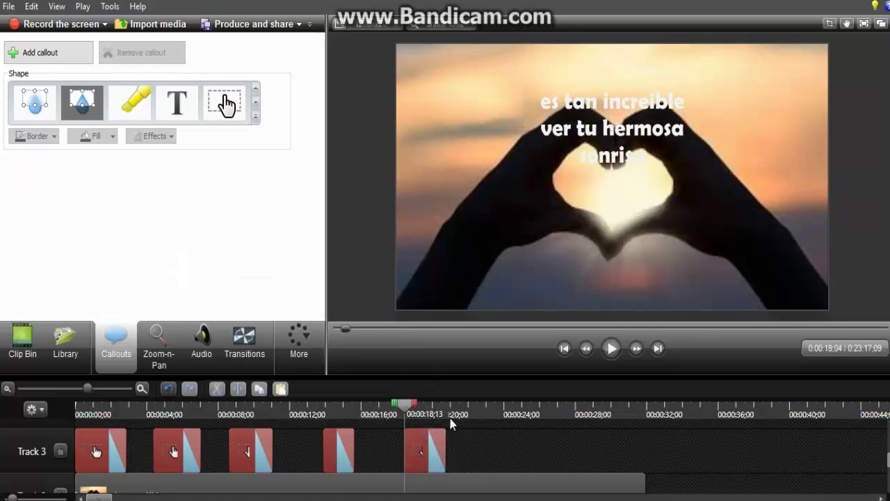
{"action": "left_click", "coordinate": [472, 426]}
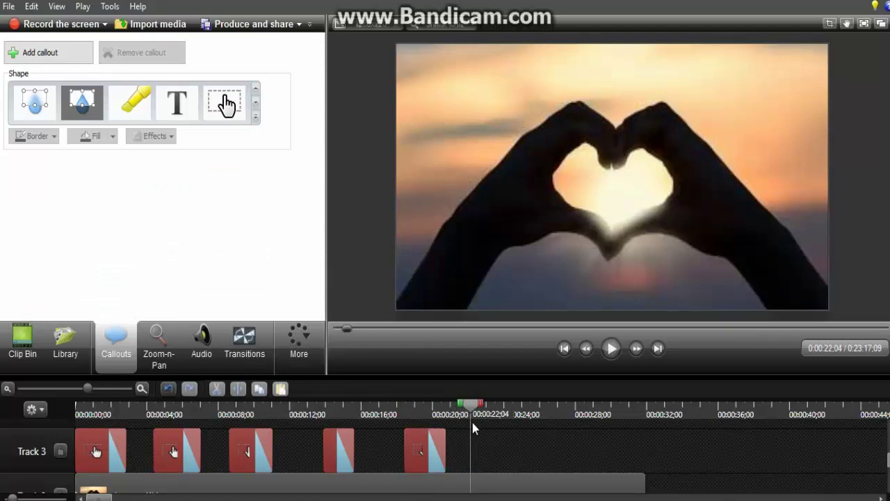
Step: Play the timeline from the beginning to past the end of the heart image to check the callout timing
{"action": "scroll", "coordinate": [560, 445], "scroll_direction": "down", "scroll_amount": 2}
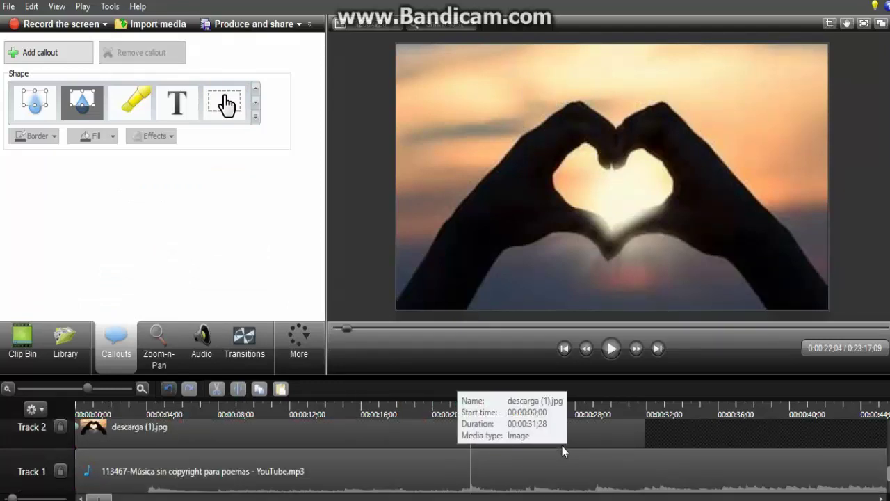
{"action": "scroll", "coordinate": [651, 461], "scroll_direction": "up", "scroll_amount": 2}
{"action": "scroll", "coordinate": [650, 460], "scroll_direction": "down", "scroll_amount": 2}
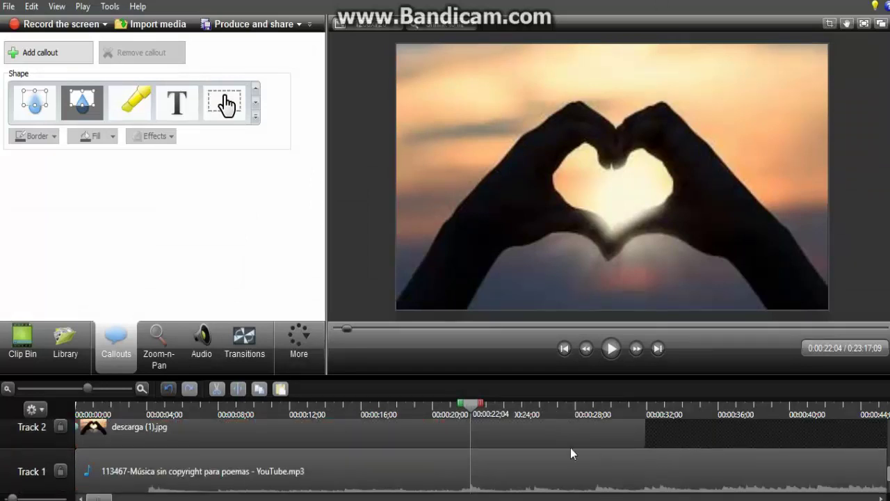
{"action": "left_click_drag", "start_coordinate": [474, 413], "coordinate": [70, 416]}
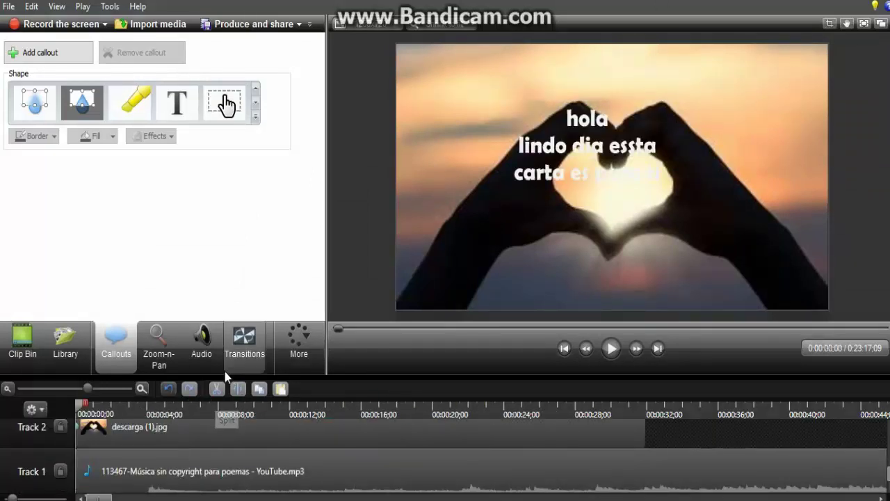
{"action": "left_click", "coordinate": [611, 349]}
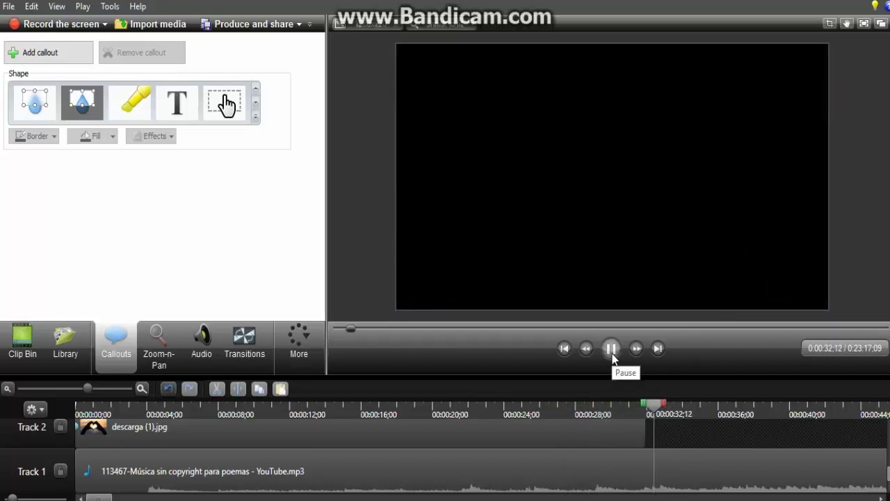
{"action": "left_click", "coordinate": [612, 353]}
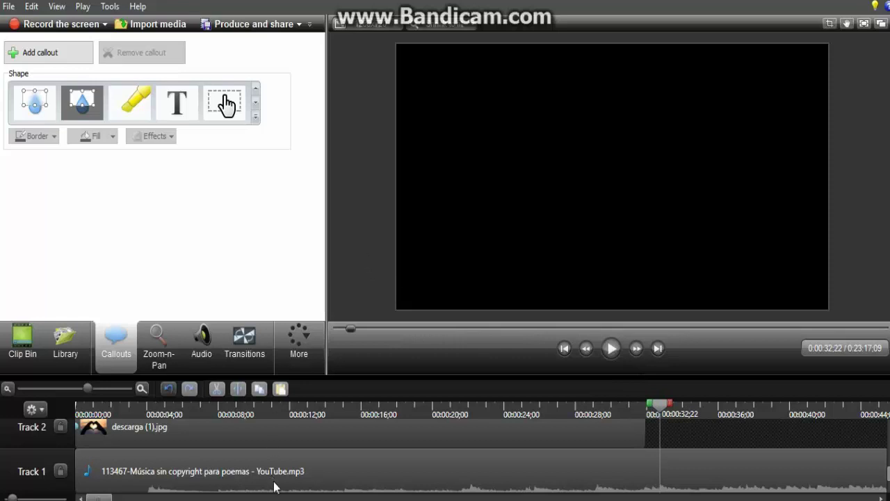
Step: Spread the second to fifth callouts along Track 3 to start at about 5.7, 10.9, 17.5 and 24 seconds
{"action": "scroll", "coordinate": [275, 487], "scroll_direction": "up", "scroll_amount": 2}
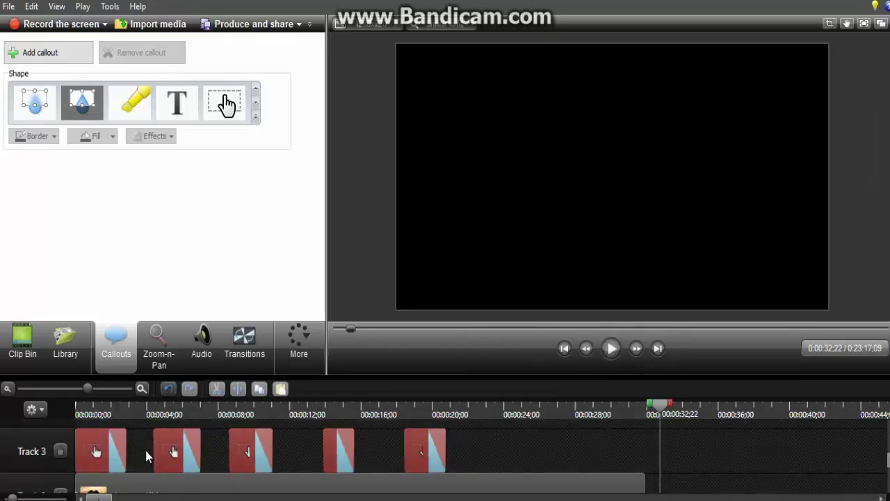
{"action": "left_click_drag", "start_coordinate": [427, 464], "coordinate": [466, 465]}
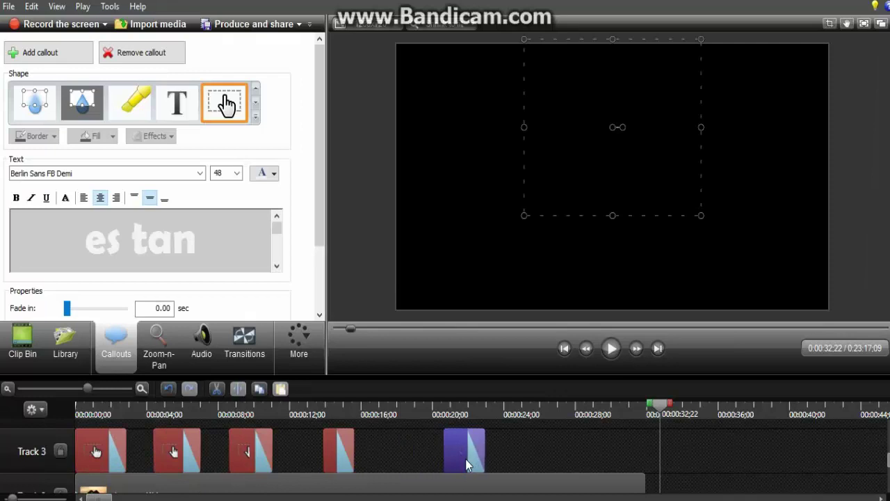
{"action": "left_click", "coordinate": [346, 463]}
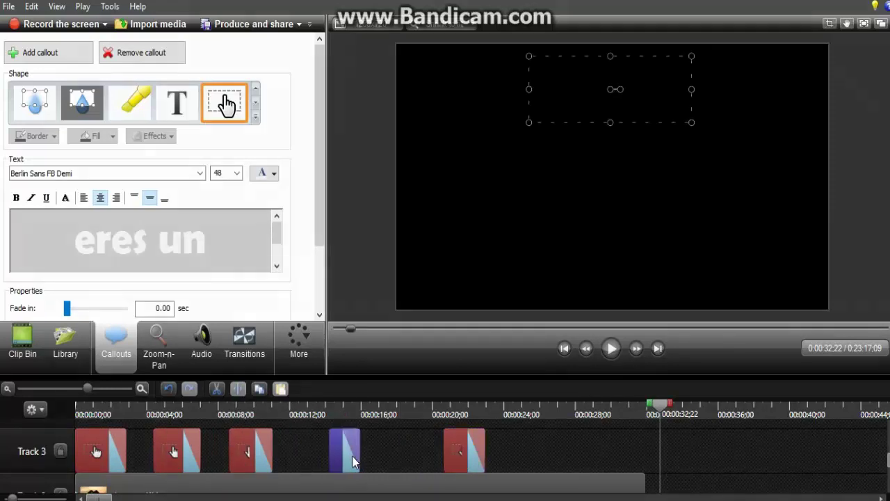
{"action": "left_click_drag", "start_coordinate": [346, 463], "coordinate": [356, 463]}
{"action": "left_click", "coordinate": [251, 452]}
{"action": "left_click_drag", "start_coordinate": [251, 452], "coordinate": [260, 452]}
{"action": "left_click", "coordinate": [186, 452]}
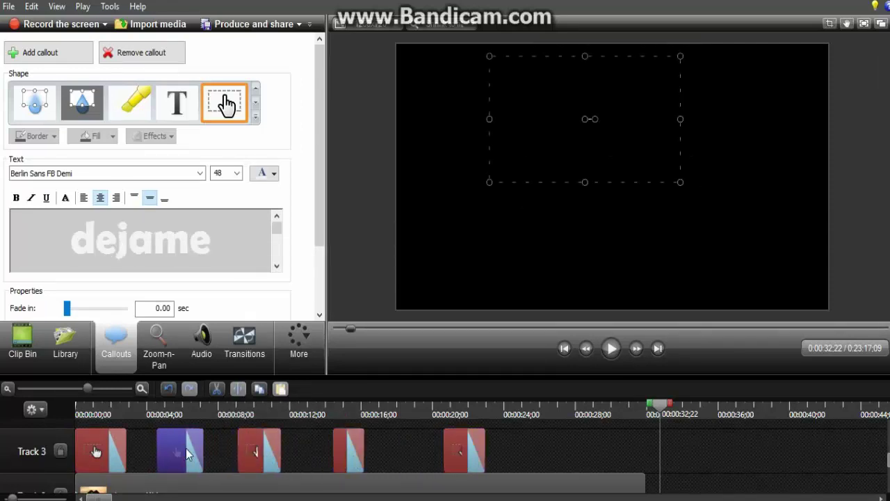
{"action": "left_click_drag", "start_coordinate": [187, 452], "coordinate": [197, 453]}
{"action": "left_click", "coordinate": [252, 461]}
{"action": "left_click_drag", "start_coordinate": [252, 461], "coordinate": [263, 461]}
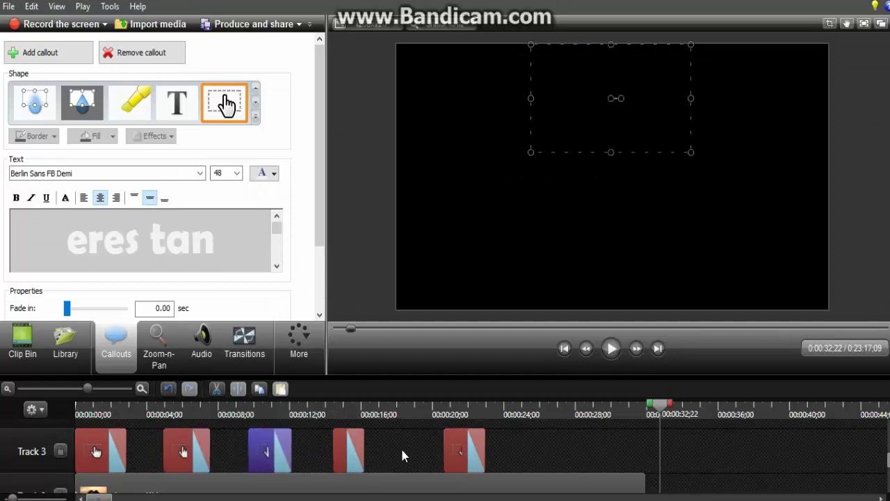
{"action": "left_click_drag", "start_coordinate": [456, 448], "coordinate": [521, 461]}
{"action": "left_click_drag", "start_coordinate": [359, 461], "coordinate": [415, 461]}
{"action": "left_click_drag", "start_coordinate": [277, 457], "coordinate": [295, 459]}
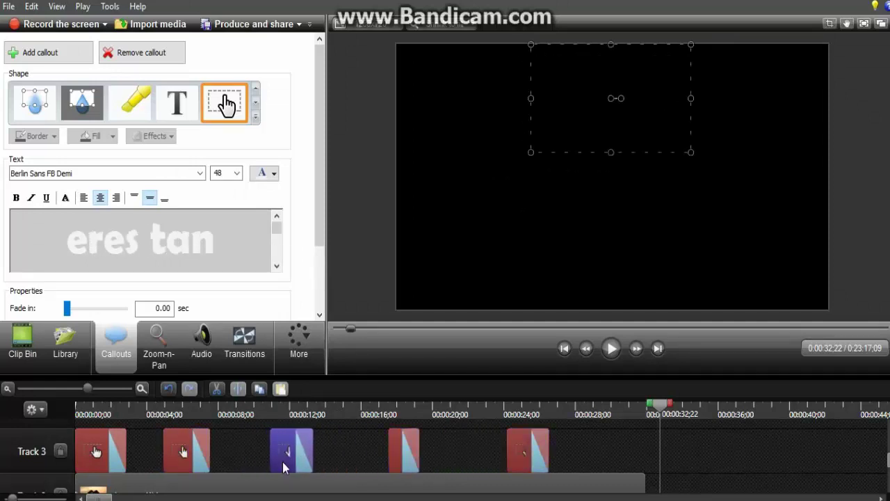
{"action": "left_click_drag", "start_coordinate": [187, 452], "coordinate": [201, 452]}
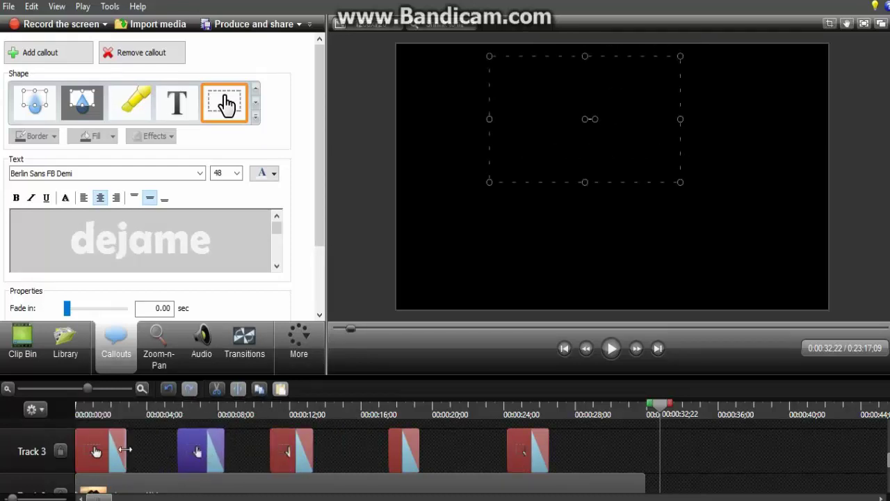
Step: Lengthen the five callouts on Track 3 to roughly 3 to 4 seconds each and shift the first to start at about 0.7 seconds
{"action": "left_click_drag", "start_coordinate": [125, 450], "coordinate": [139, 450]}
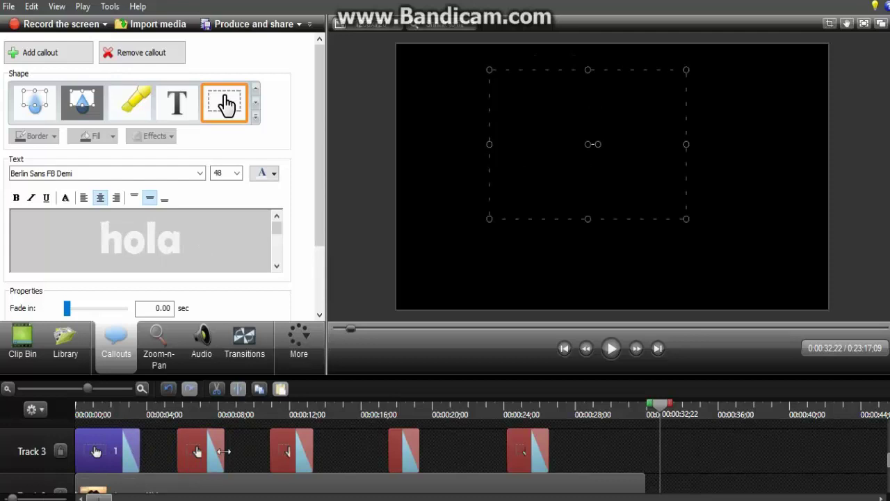
{"action": "left_click_drag", "start_coordinate": [223, 451], "coordinate": [346, 452]}
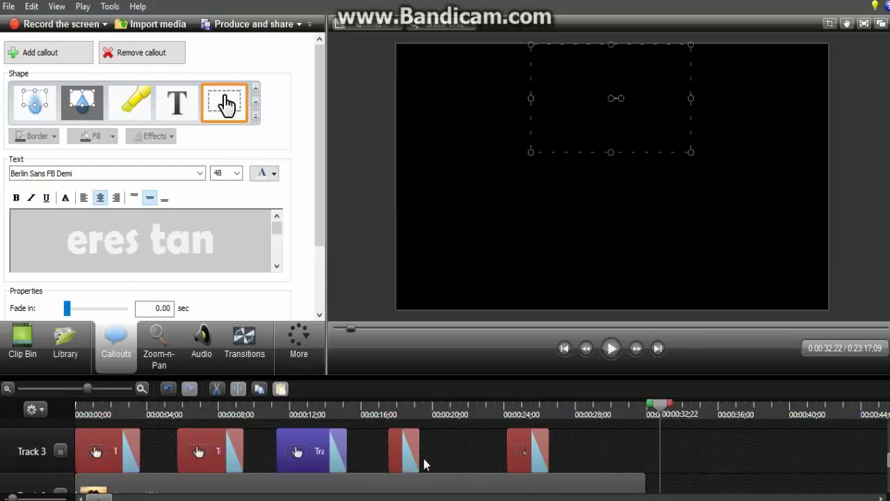
{"action": "left_click_drag", "start_coordinate": [418, 456], "coordinate": [443, 456]}
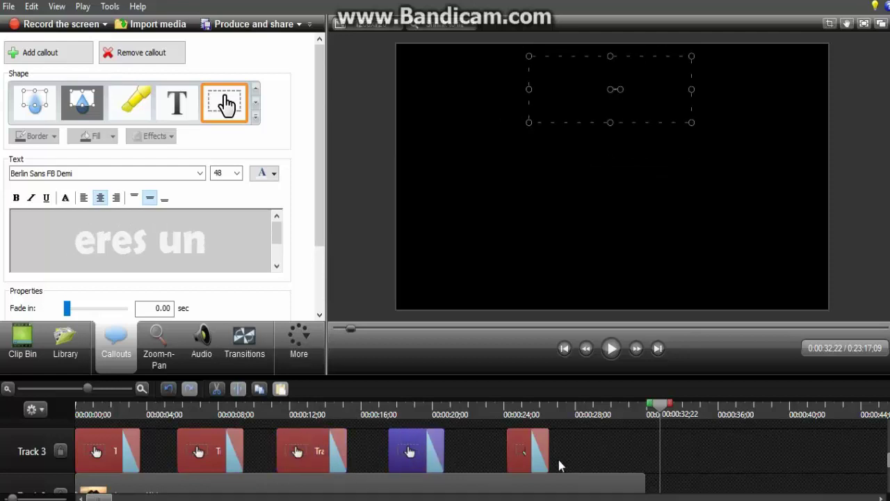
{"action": "left_click_drag", "start_coordinate": [547, 452], "coordinate": [573, 452]}
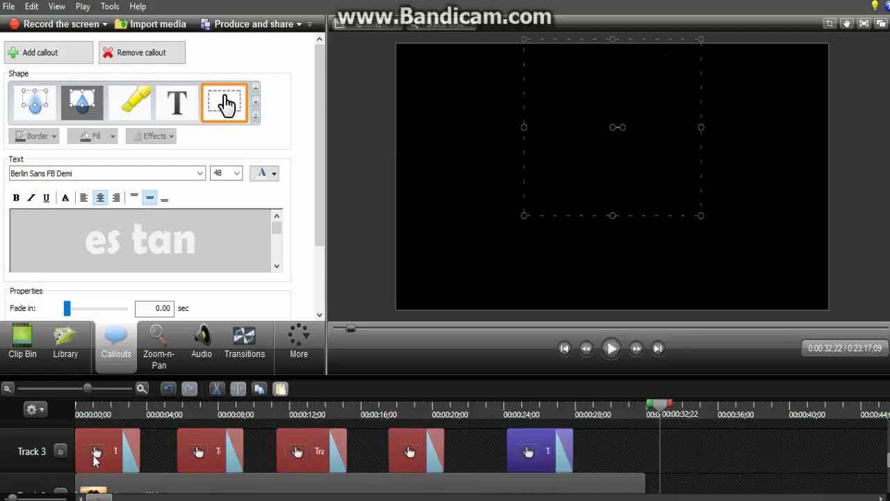
{"action": "left_click_drag", "start_coordinate": [96, 455], "coordinate": [109, 458]}
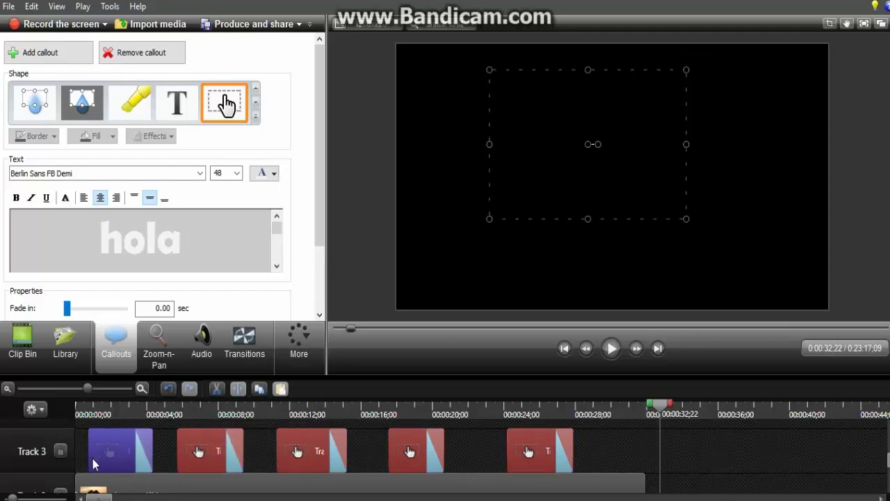
Step: Play the timeline from the beginning to 0:00:19;00 to check the callout timing, and clear the callout selection
{"action": "left_click", "coordinate": [84, 413]}
{"action": "left_click_drag", "start_coordinate": [81, 414], "coordinate": [68, 415]}
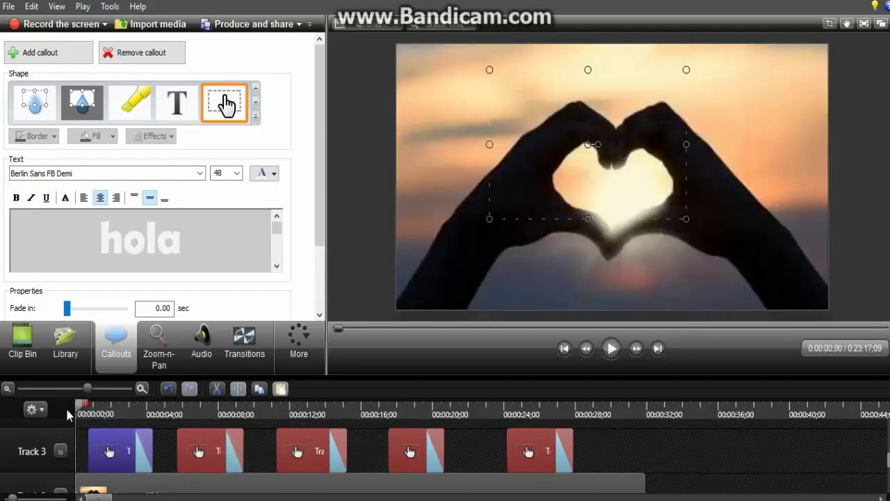
{"action": "left_click", "coordinate": [611, 348]}
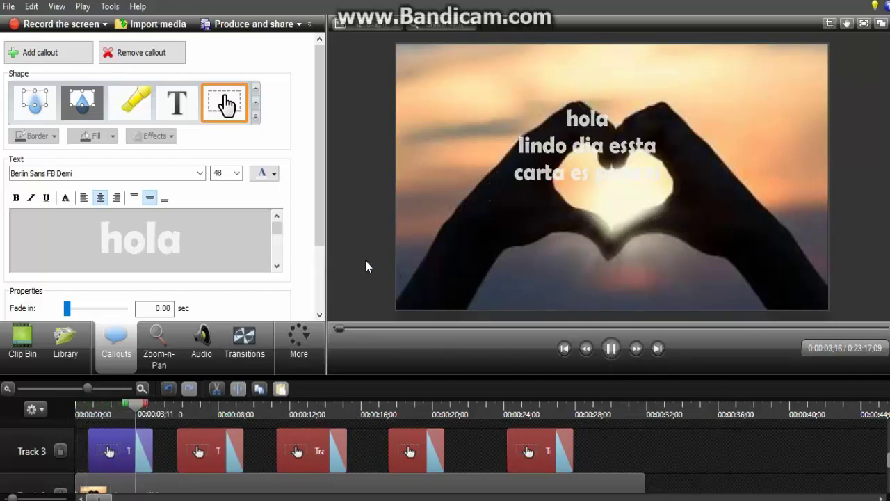
{"action": "scroll", "coordinate": [328, 456], "scroll_direction": "down", "scroll_amount": 2}
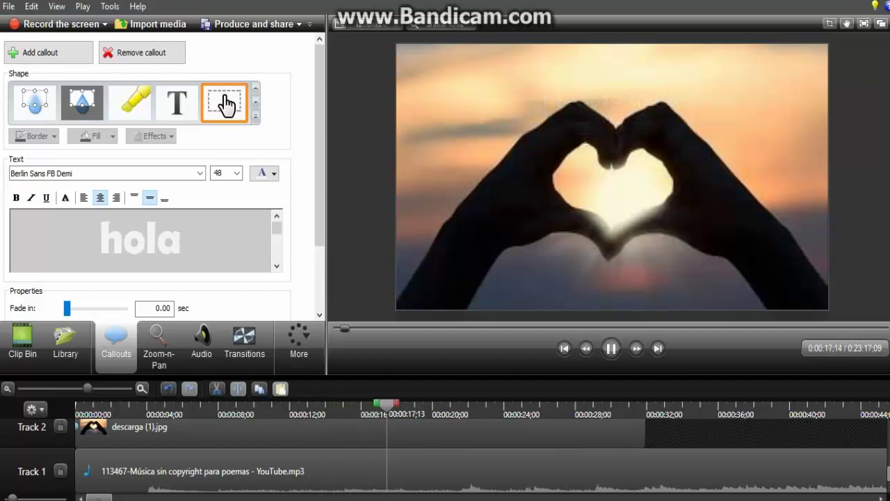
{"action": "left_click", "coordinate": [610, 349]}
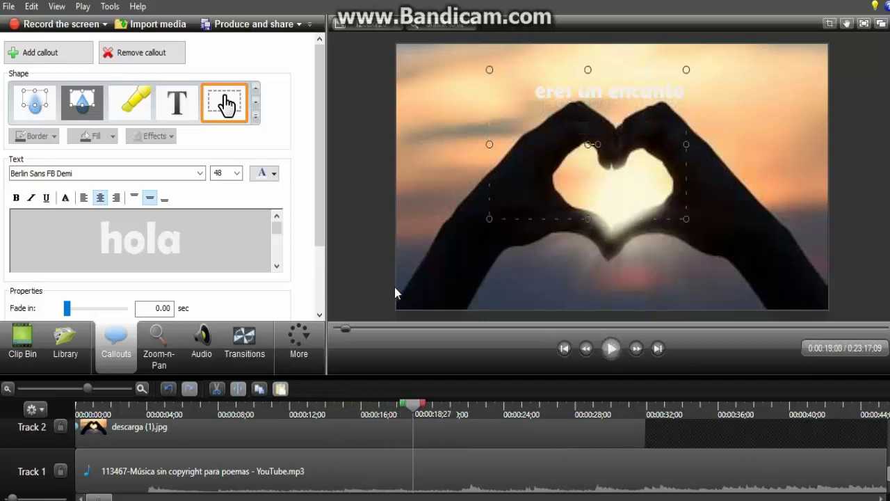
{"action": "left_click", "coordinate": [361, 221]}
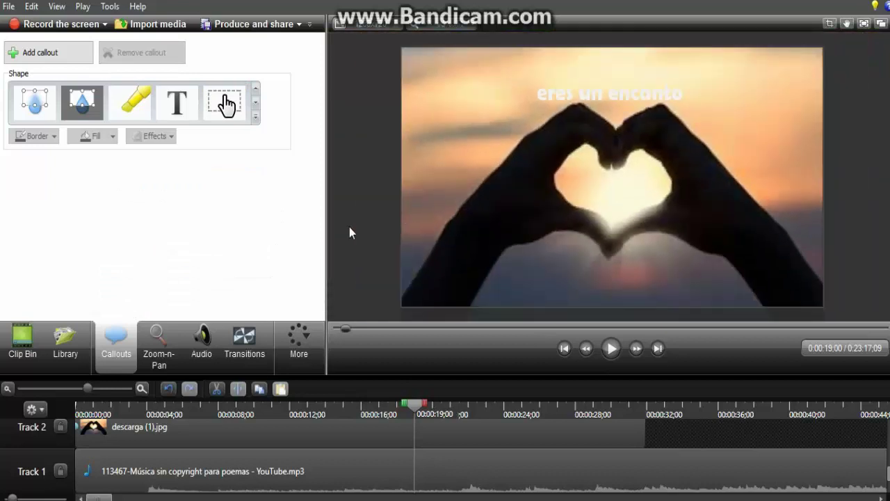
{"action": "scroll", "coordinate": [664, 451], "scroll_direction": "up", "scroll_amount": 4}
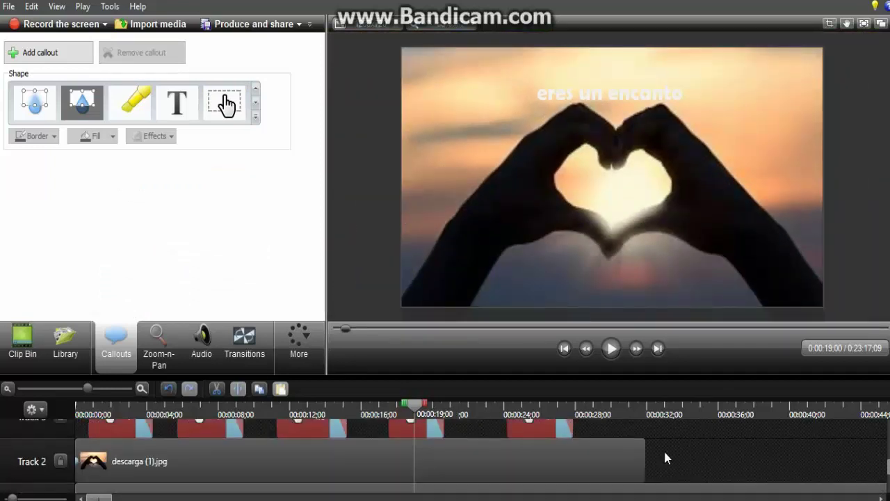
{"action": "scroll", "coordinate": [665, 453], "scroll_direction": "down", "scroll_amount": 3}
{"action": "scroll", "coordinate": [665, 454], "scroll_direction": "up", "scroll_amount": 2}
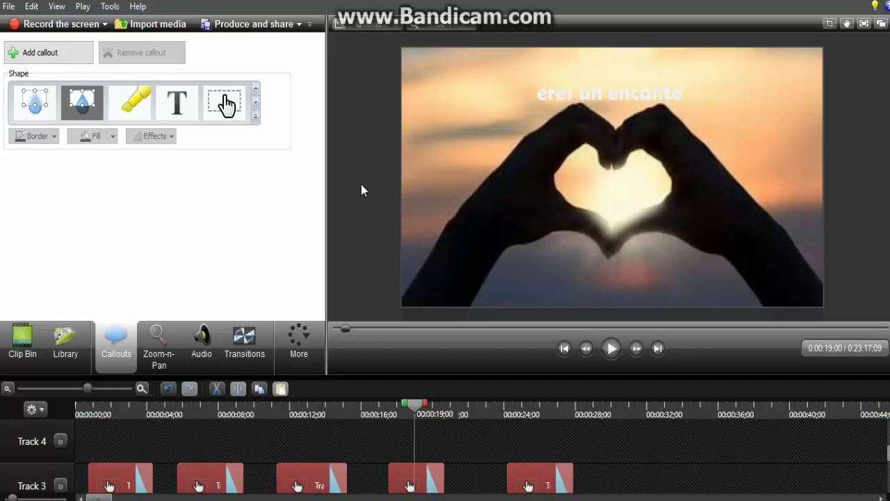
{"action": "scroll", "coordinate": [842, 475], "scroll_direction": "down", "scroll_amount": 4}
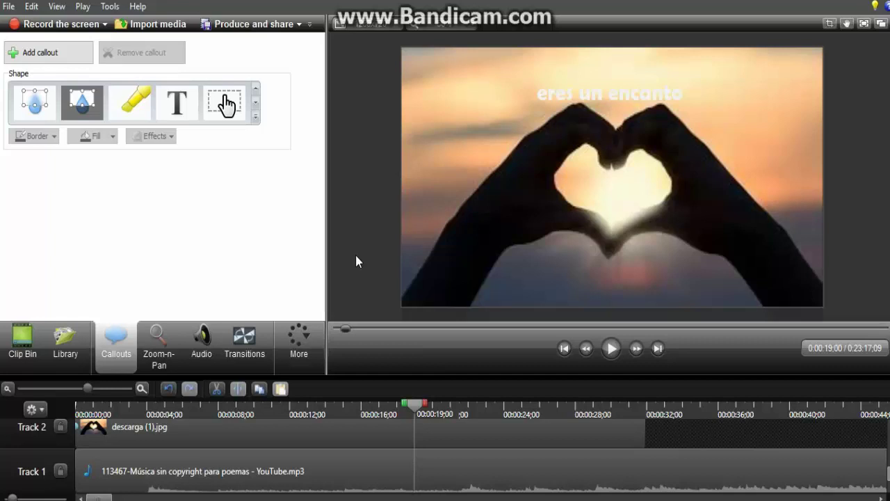
{"action": "scroll", "coordinate": [334, 466], "scroll_direction": "up", "scroll_amount": 1}
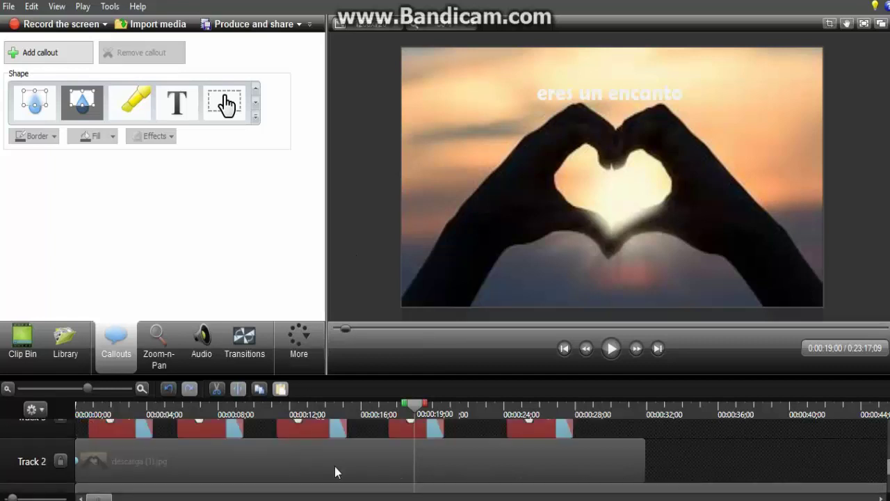
Step: Preview the Pixelate transition and apply it to the end of the descarga (1).jpg clip on Track 2
{"action": "left_click_drag", "start_coordinate": [503, 416], "coordinate": [646, 461]}
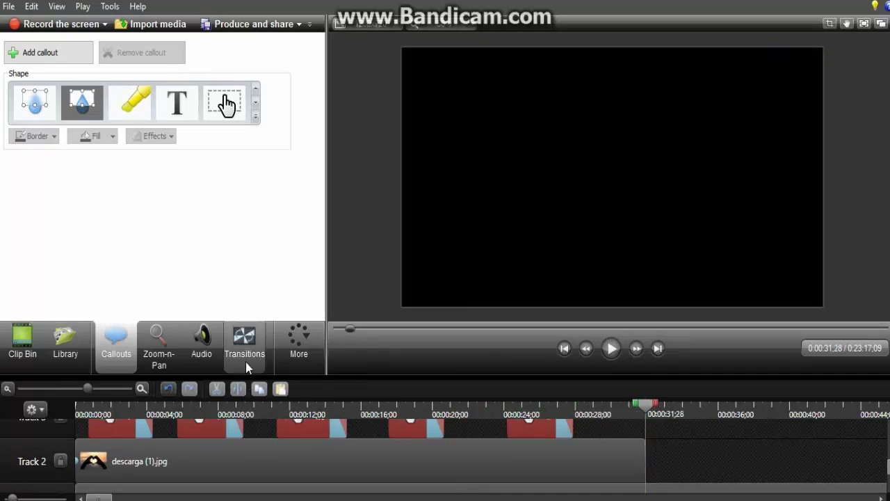
{"action": "left_click", "coordinate": [246, 362]}
{"action": "scroll", "coordinate": [175, 221], "scroll_direction": "down", "scroll_amount": 3}
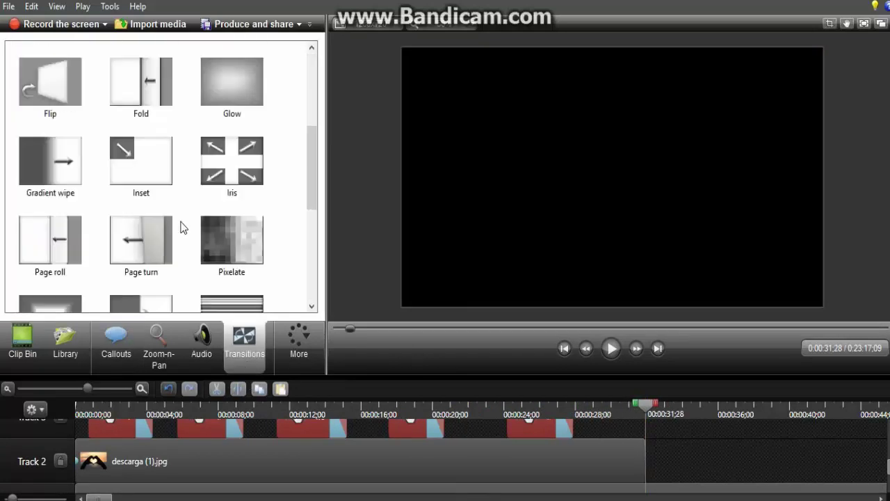
{"action": "scroll", "coordinate": [219, 241], "scroll_direction": "down", "scroll_amount": 2}
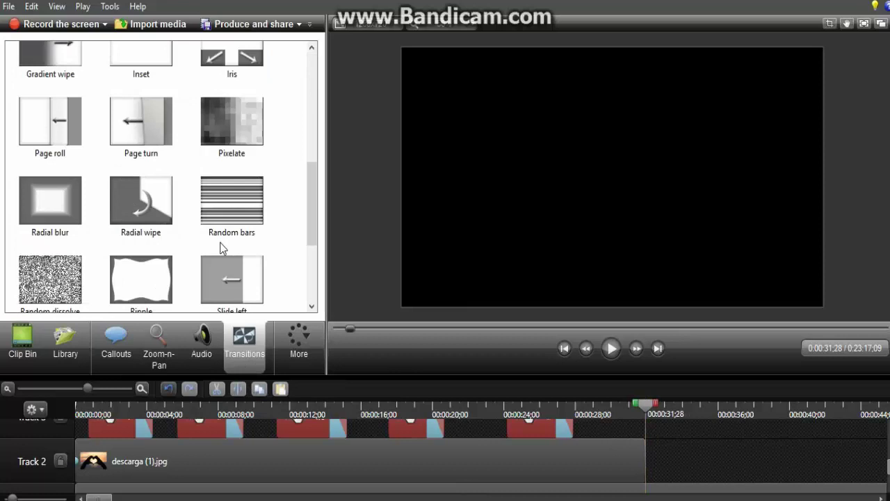
{"action": "left_click", "coordinate": [237, 137]}
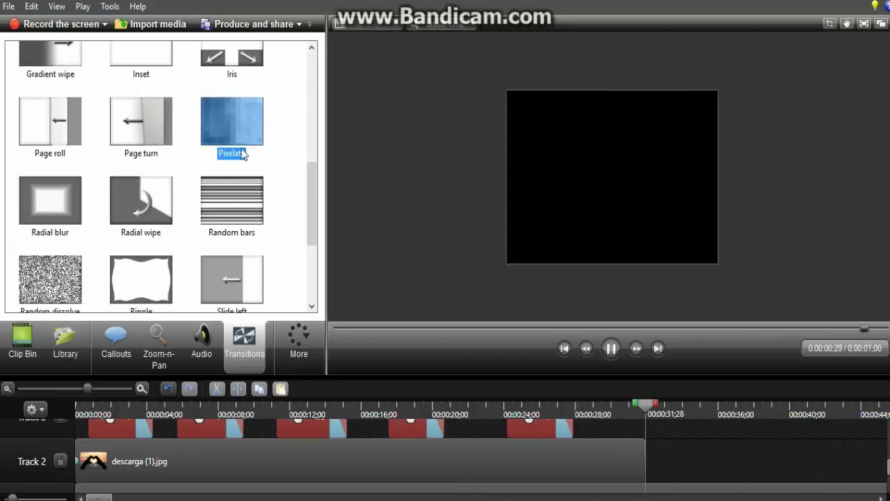
{"action": "left_click_drag", "start_coordinate": [236, 137], "coordinate": [644, 464]}
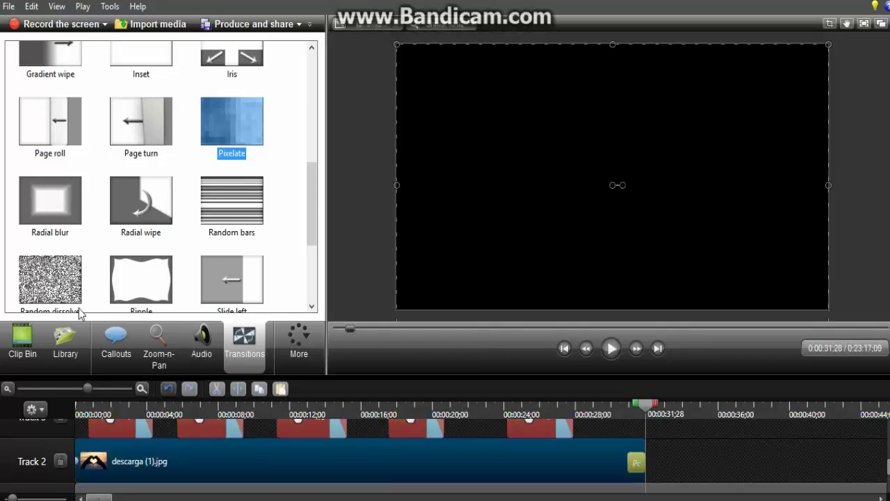
Step: Add the image descarga (2).jpg to Track 2 directly after the descarga (1).jpg clip
{"action": "left_click", "coordinate": [21, 348]}
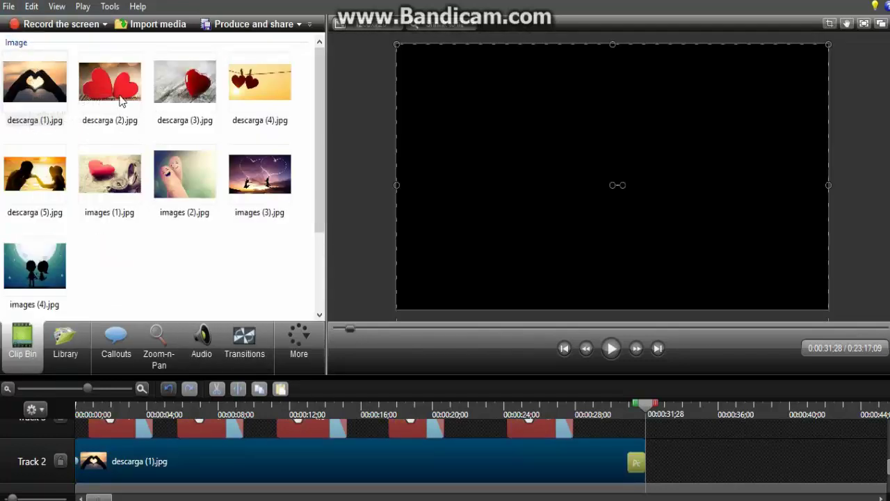
{"action": "left_click_drag", "start_coordinate": [110, 87], "coordinate": [662, 464]}
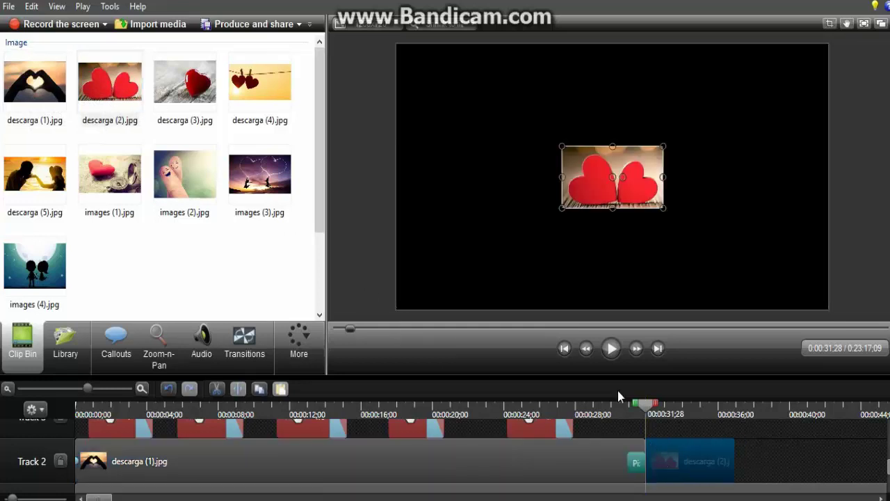
{"action": "left_click", "coordinate": [638, 472]}
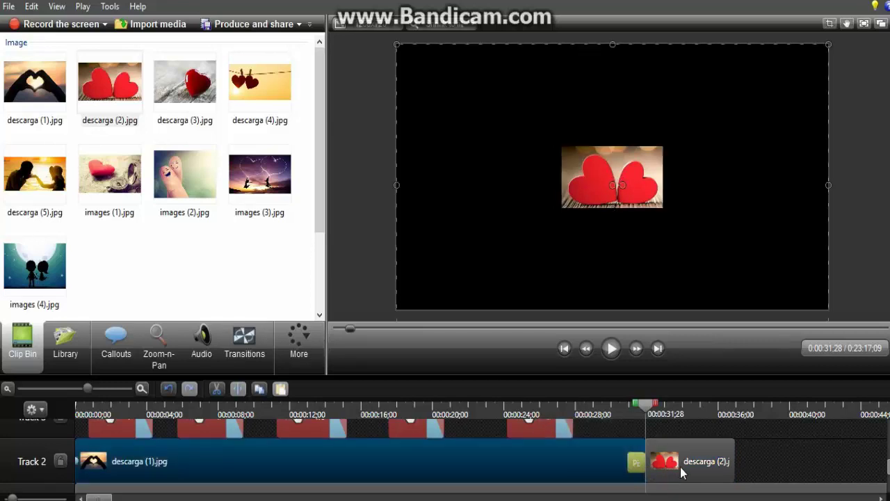
Step: Play the timeline from 0:00:30;05 to 0:00:33;18 to check the transition between the two images
{"action": "left_click_drag", "start_coordinate": [639, 403], "coordinate": [611, 415]}
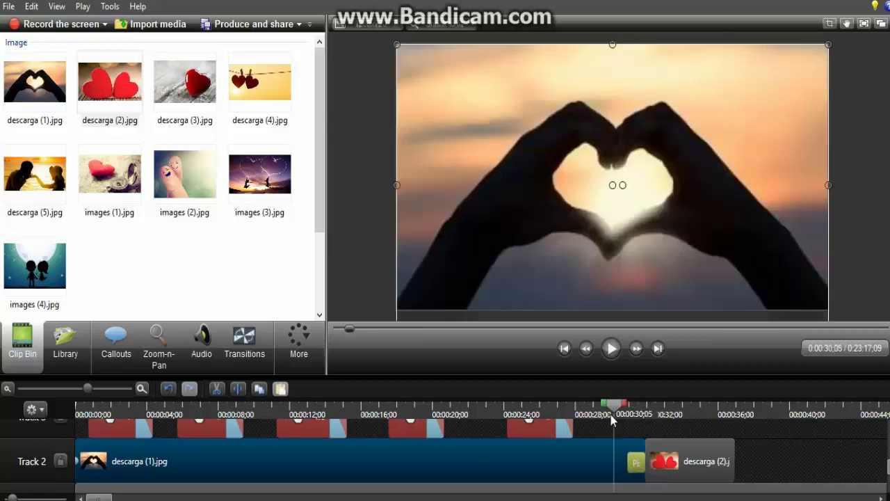
{"action": "left_click", "coordinate": [612, 348]}
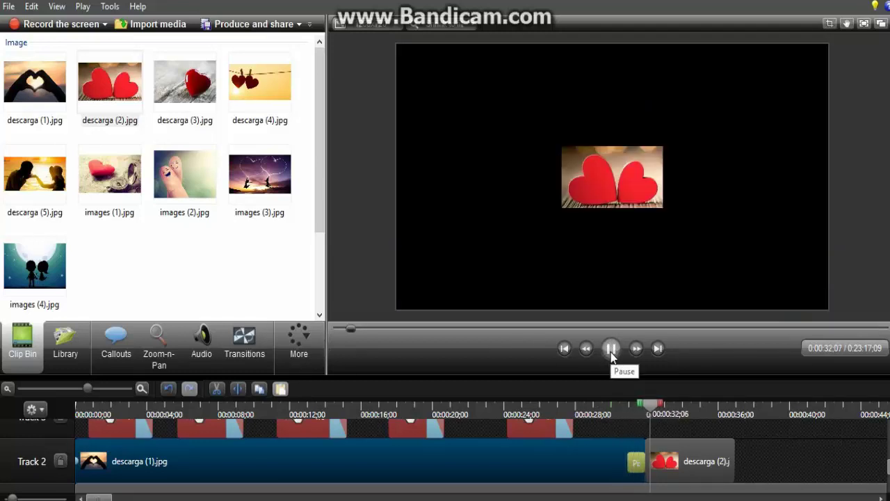
{"action": "left_click", "coordinate": [612, 348]}
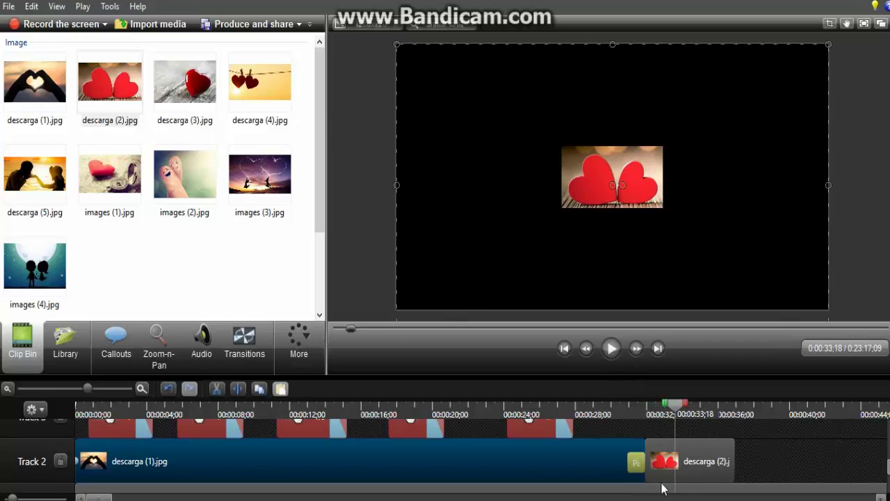
{"action": "left_click_drag", "start_coordinate": [668, 462], "coordinate": [651, 442]}
{"action": "scroll", "coordinate": [651, 442], "scroll_direction": "up", "scroll_amount": 1}
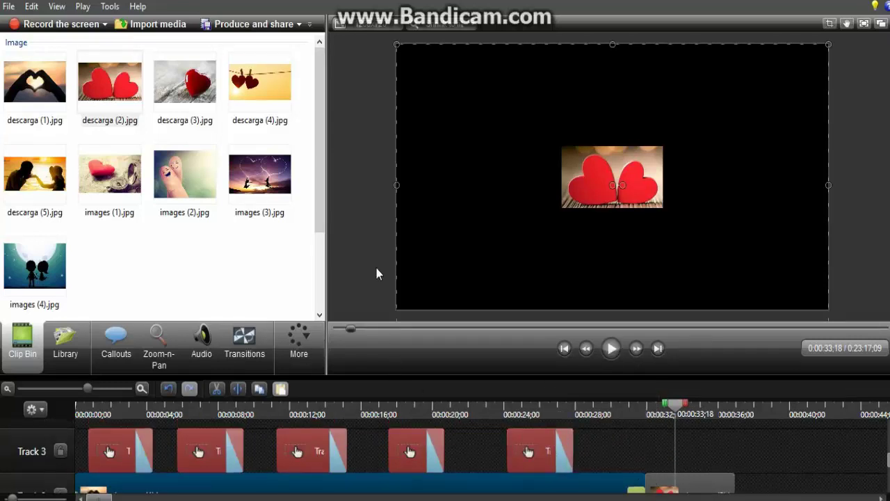
{"action": "scroll", "coordinate": [375, 273], "scroll_direction": "down", "scroll_amount": 1}
{"action": "scroll", "coordinate": [376, 273], "scroll_direction": "up", "scroll_amount": 2}
{"action": "scroll", "coordinate": [376, 274], "scroll_direction": "down", "scroll_amount": 1}
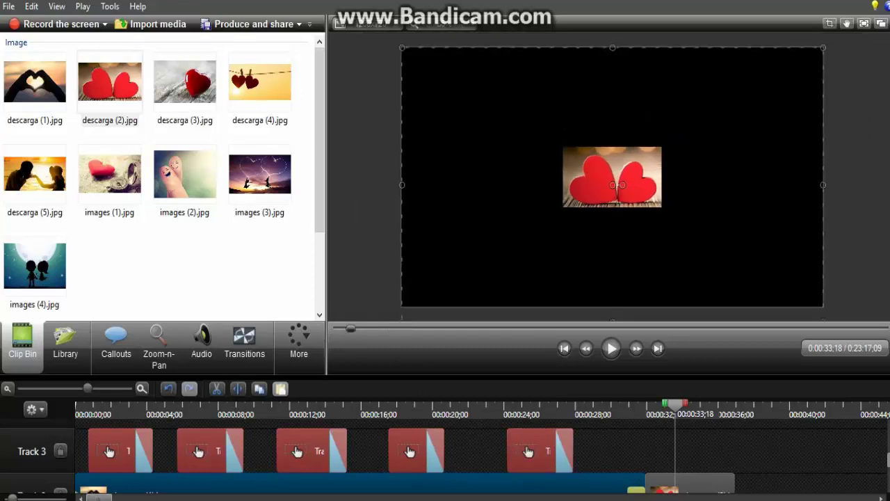
{"action": "scroll", "coordinate": [615, 457], "scroll_direction": "down", "scroll_amount": 1}
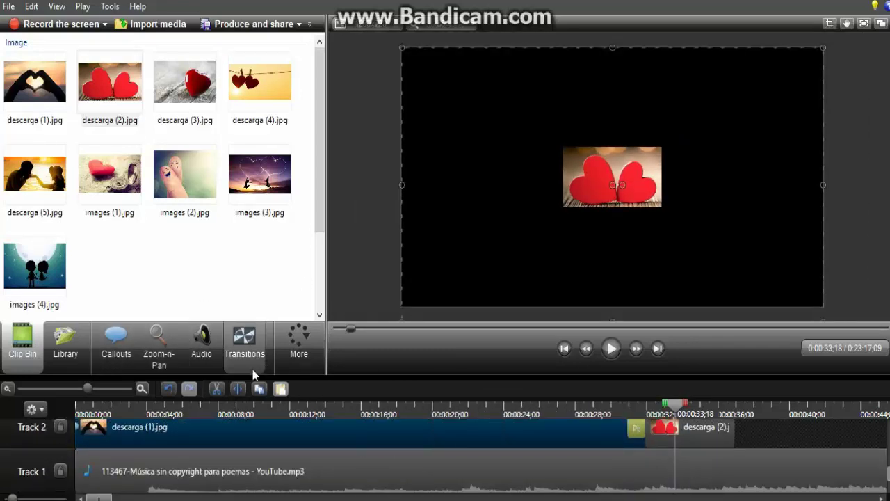
Step: Look through the available transitions down to the last ones, such as Strips, Wheel and Zig zag
{"action": "left_click", "coordinate": [260, 353]}
{"action": "scroll", "coordinate": [238, 254], "scroll_direction": "down", "scroll_amount": 3}
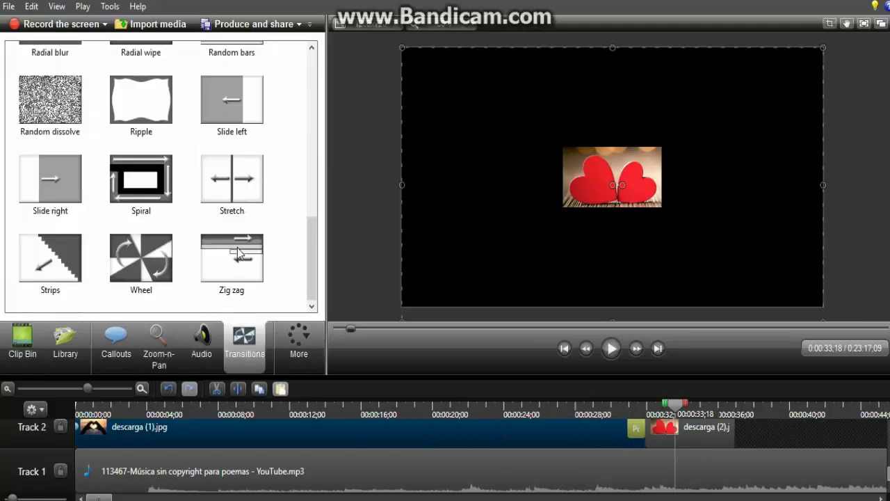